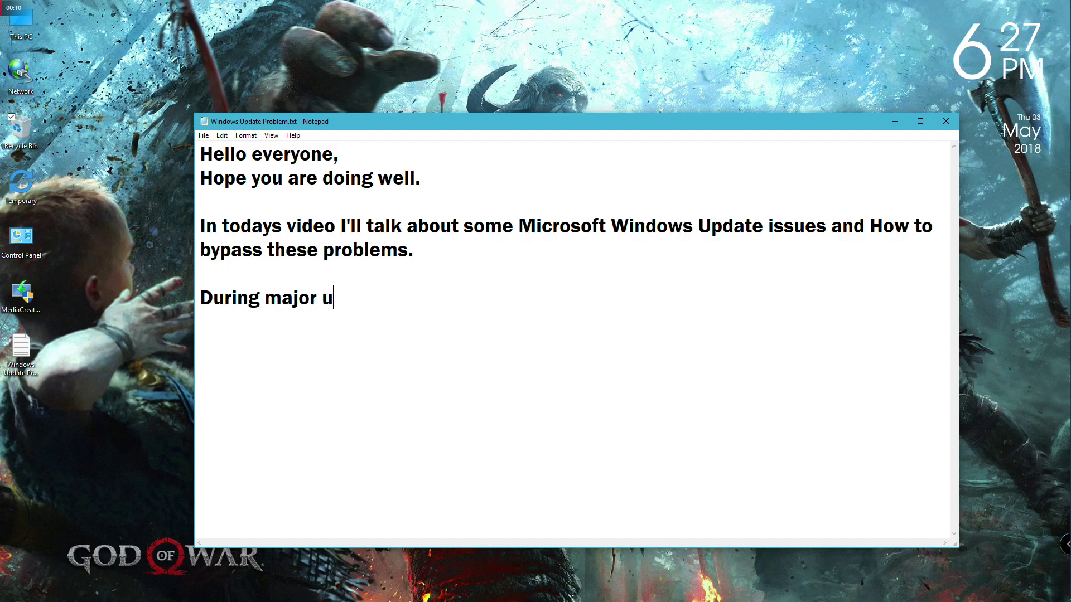
- Complete the last line to read "During major update rollouts MS Windows users face update problems like this"
{"action": "type", "text": "rollout"}
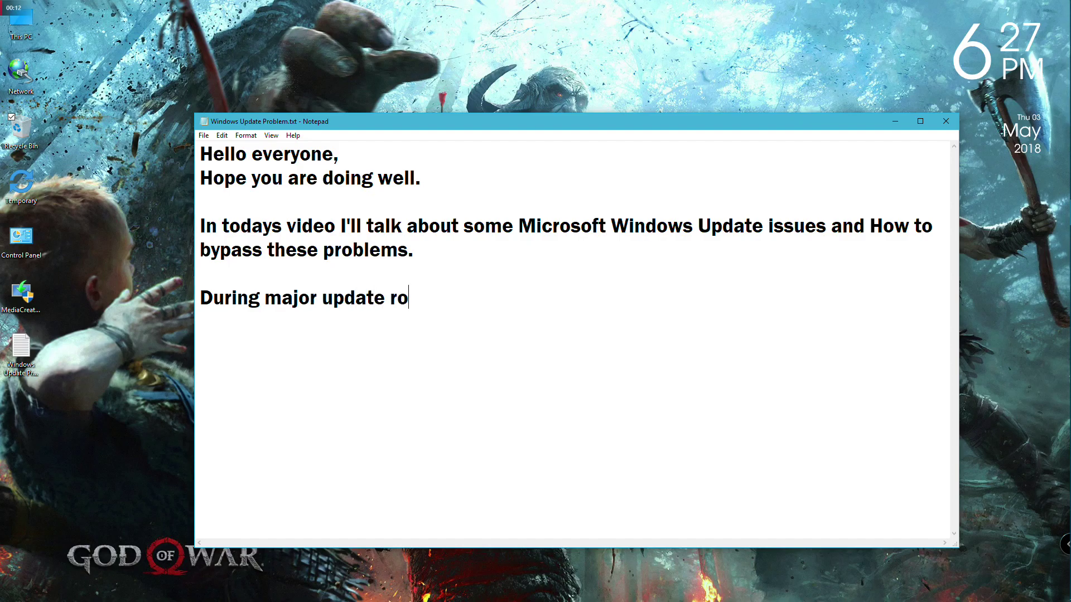
{"action": "type", "text": "s MS "}
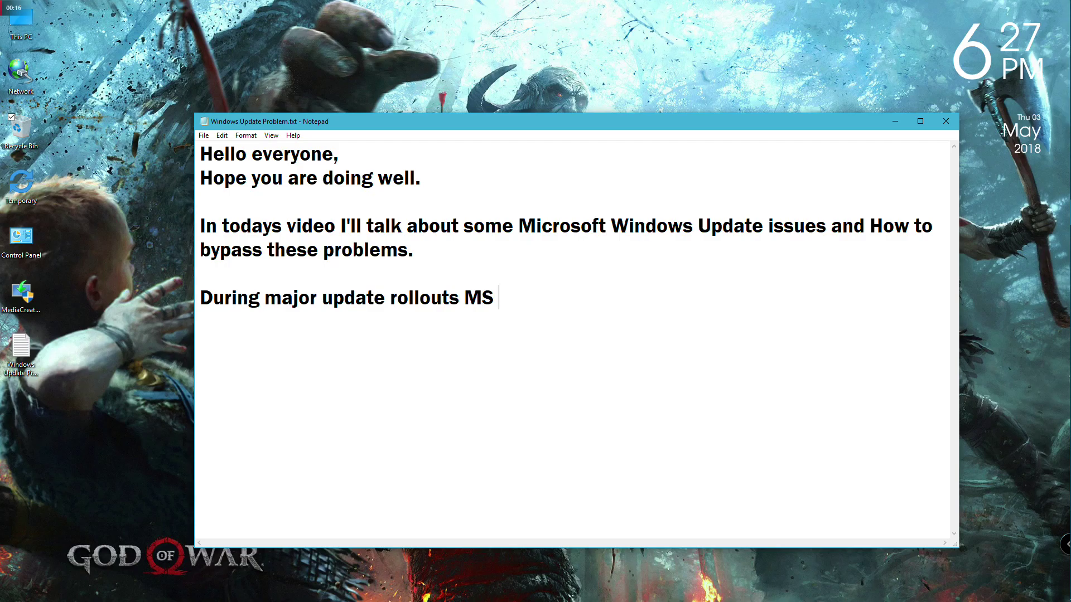
{"action": "type", "text": "Windoe"}
{"action": "key", "text": "BackSpace"}
{"action": "type", "text": "ws"}
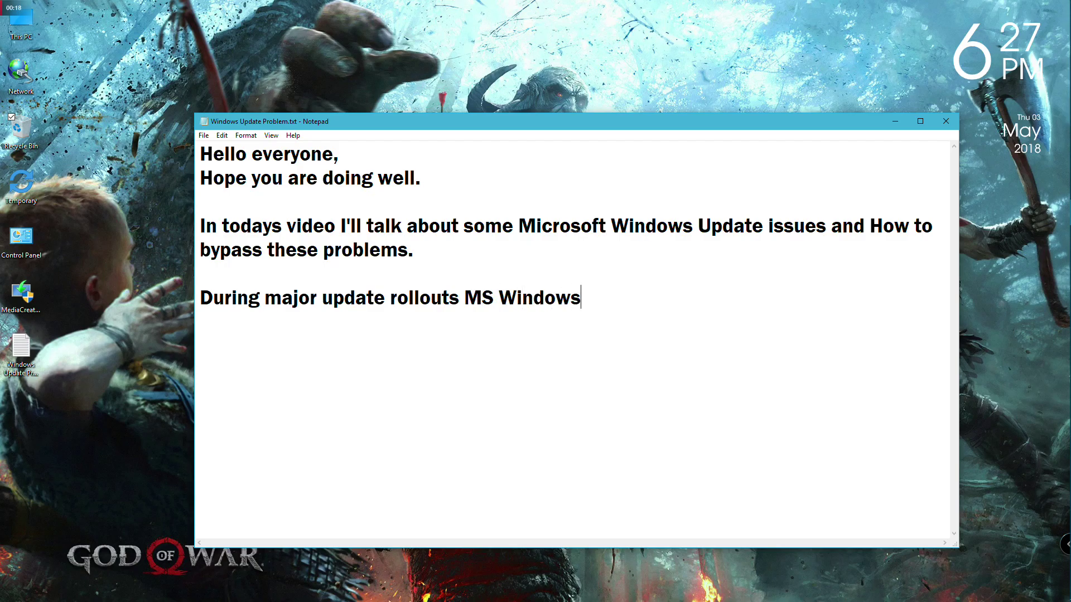
{"action": "type", "text": " users face"}
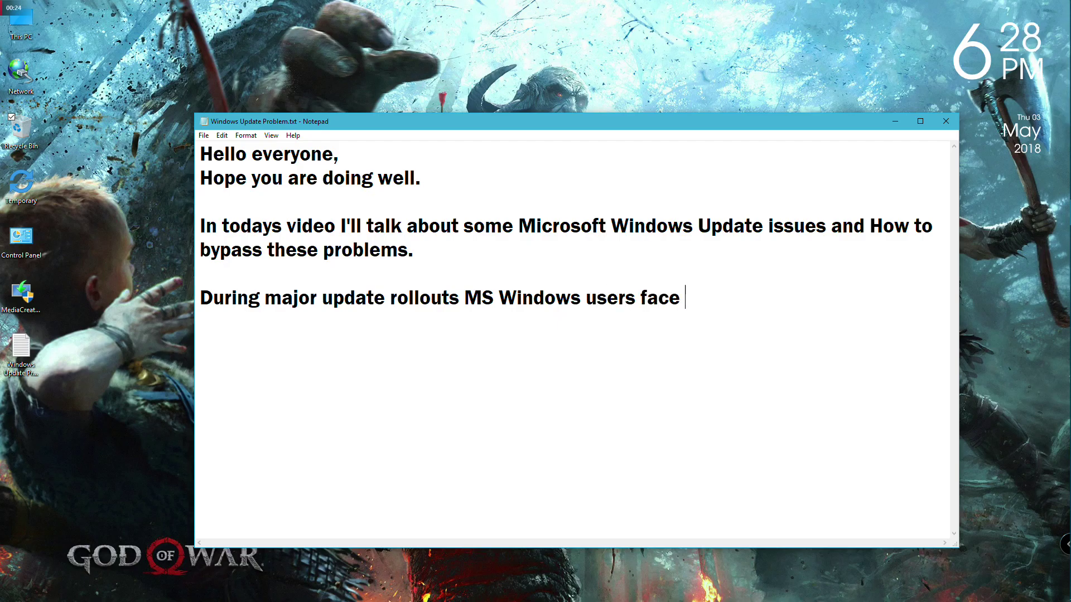
{"action": "type", "text": " update problems like t"}
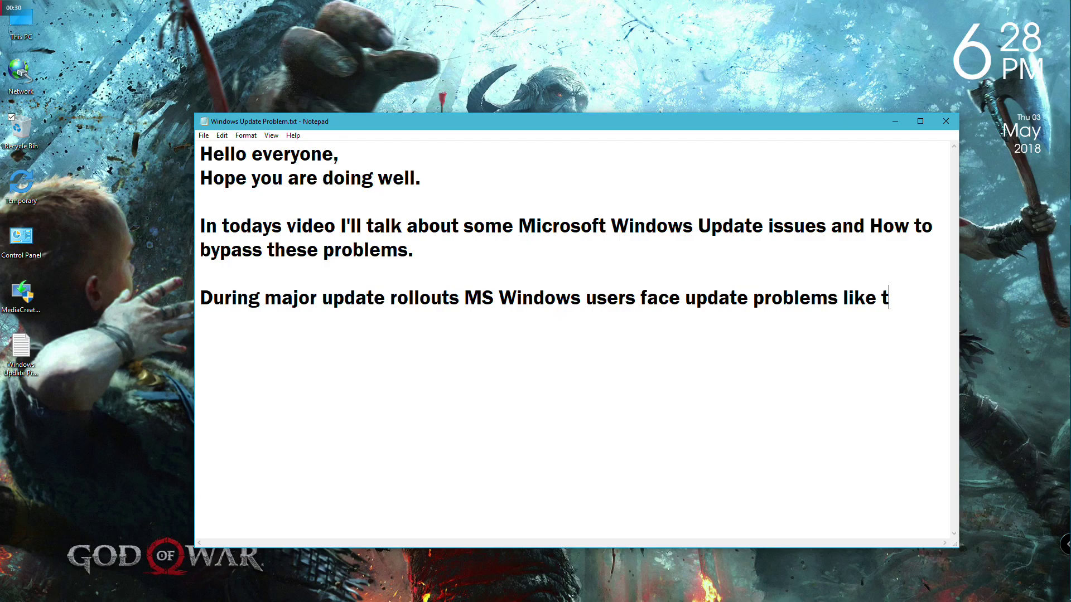
{"action": "type", "text": "his"}
- Open the installed update history in the Windows Update settings and highlight the failed install attempt's line with its error code
{"action": "mouse_move", "coordinate": [1068, 301]}
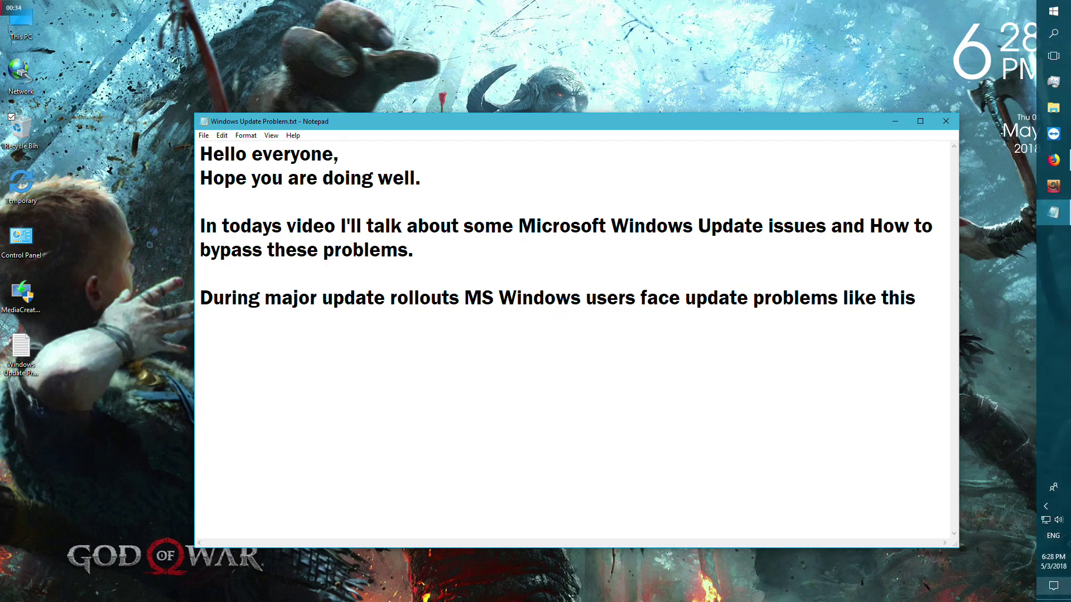
{"action": "left_click", "coordinate": [1053, 585]}
{"action": "left_click", "coordinate": [1036, 499]}
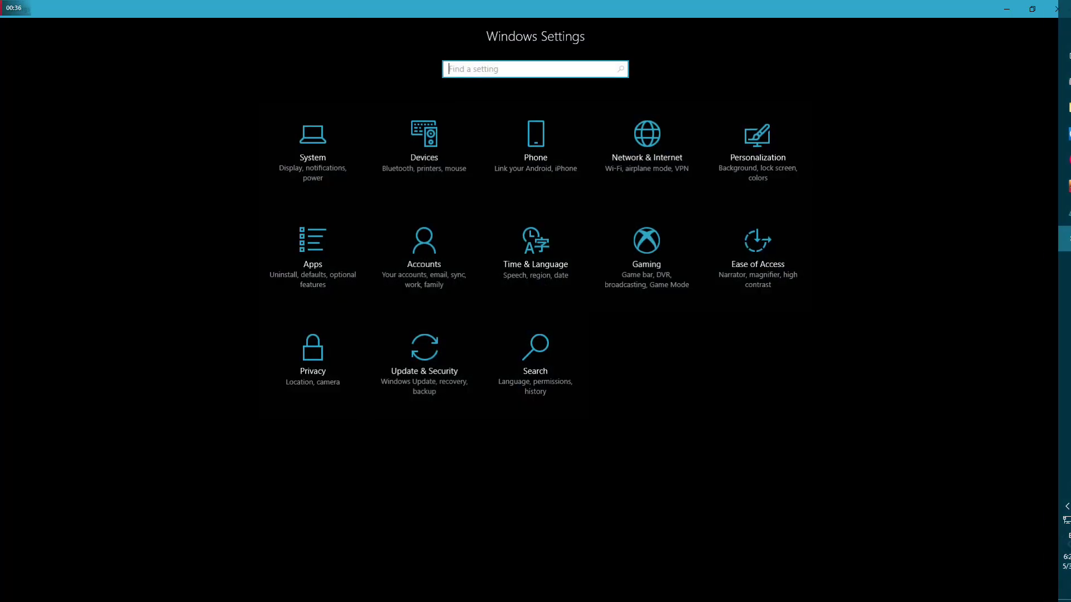
{"action": "left_click", "coordinate": [423, 359]}
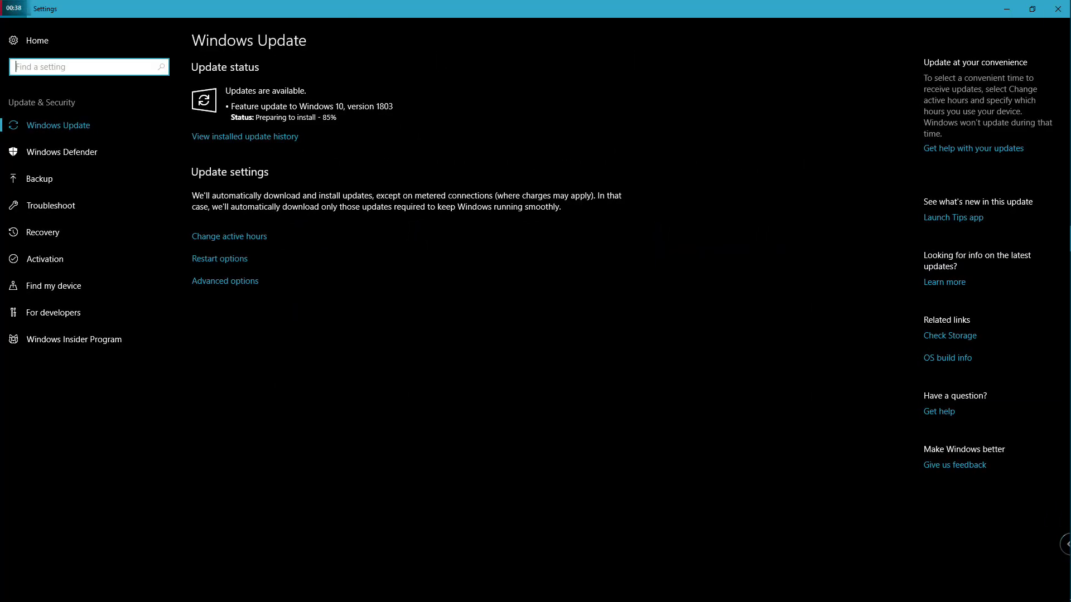
{"action": "left_click", "coordinate": [245, 137]}
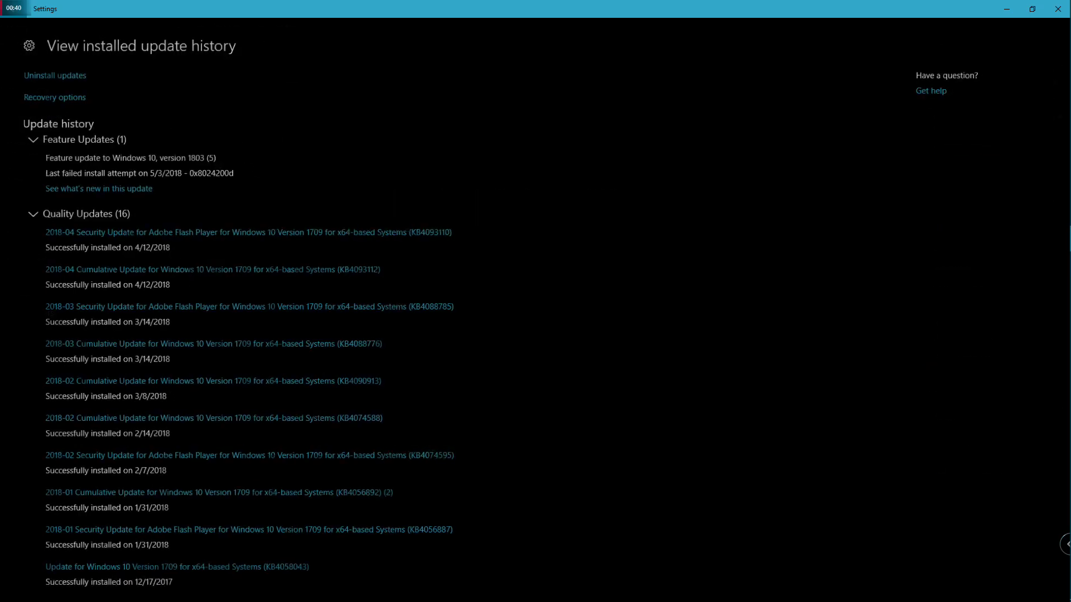
{"action": "left_click_drag", "start_coordinate": [182, 170], "coordinate": [228, 170]}
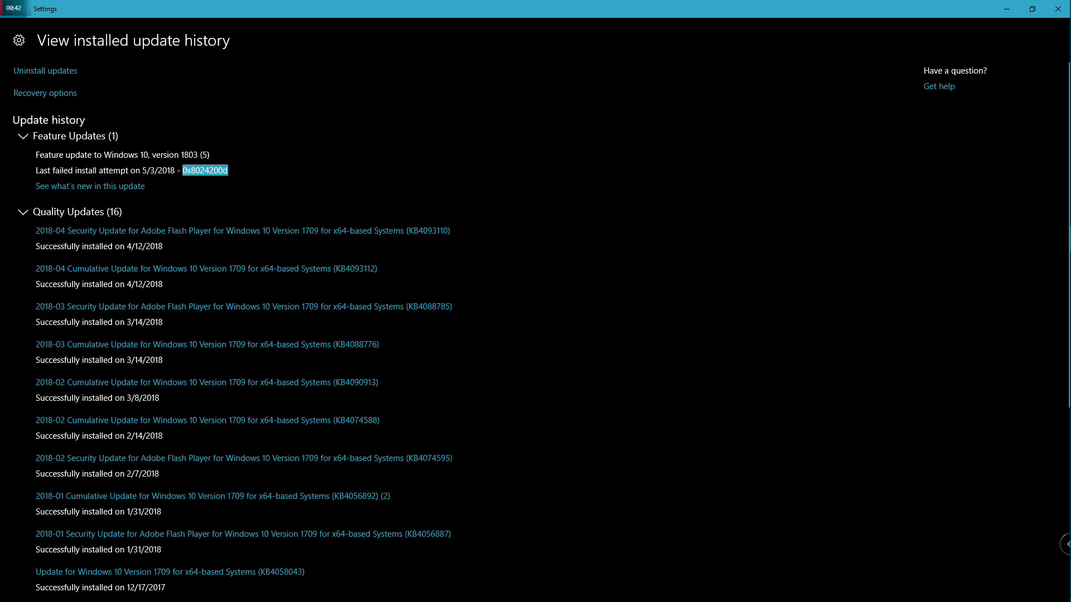
{"action": "left_click_drag", "start_coordinate": [36, 170], "coordinate": [228, 170]}
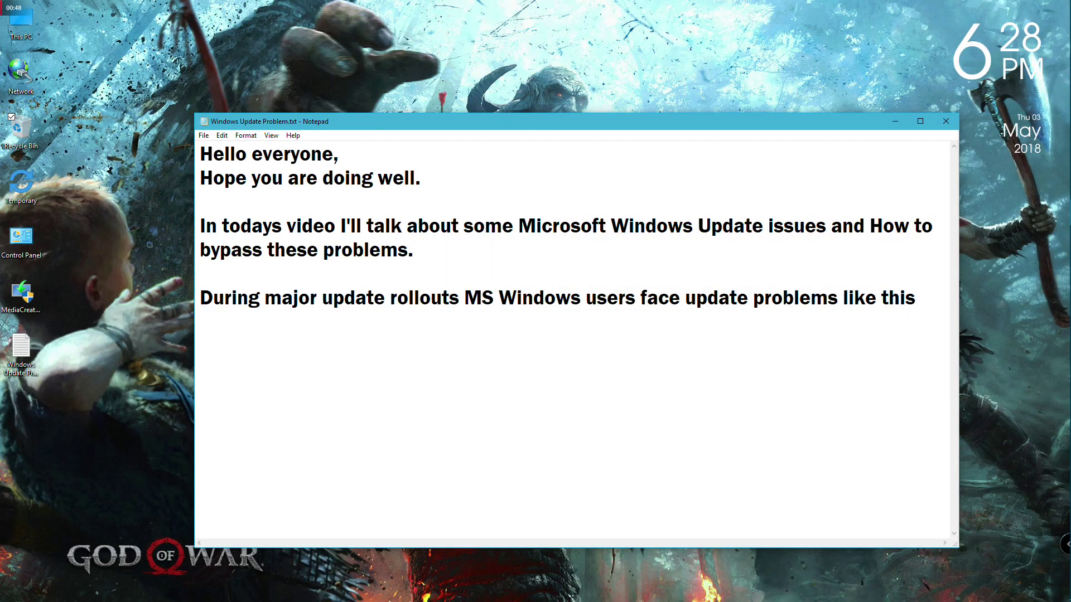
- Back in the note, end the sentence with a period and add below it "So, they can download the update, but it does not get installed."
{"action": "type", "text": ". So"}
{"action": "key", "text": "BackSpace"}
{"action": "key", "text": "BackSpace"}
{"action": "key", "text": "BackSpace"}
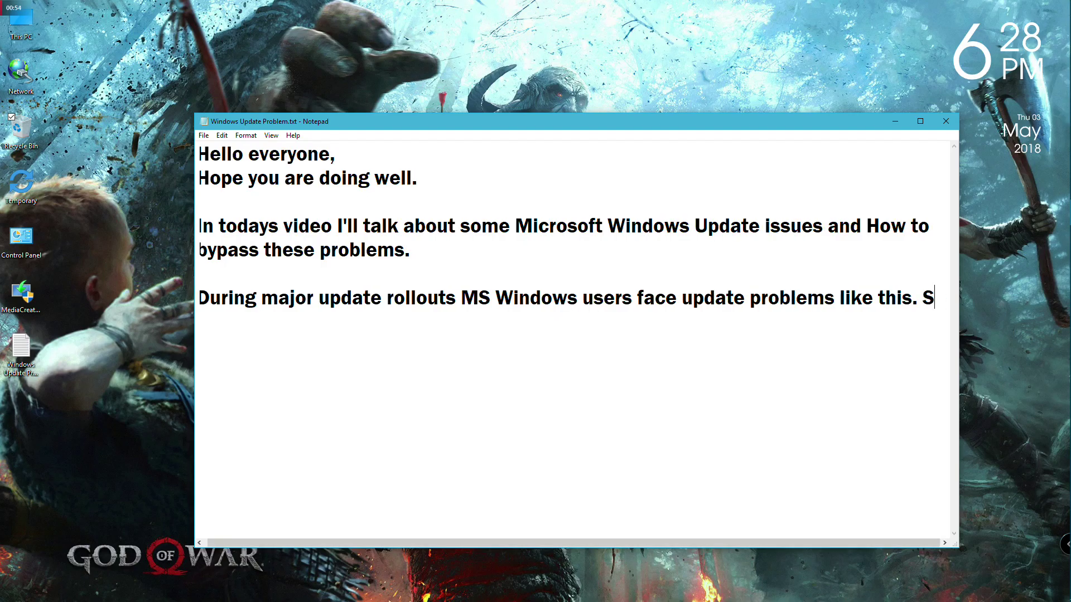
{"action": "key", "text": "Return"}
{"action": "type", "text": "So, they can"}
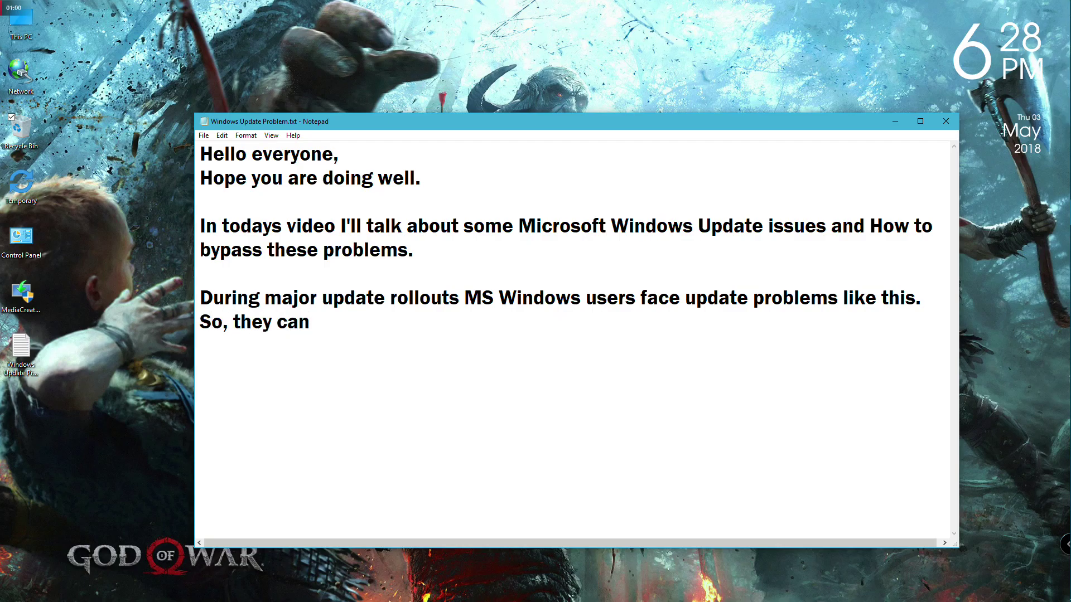
{"action": "type", "text": " download"}
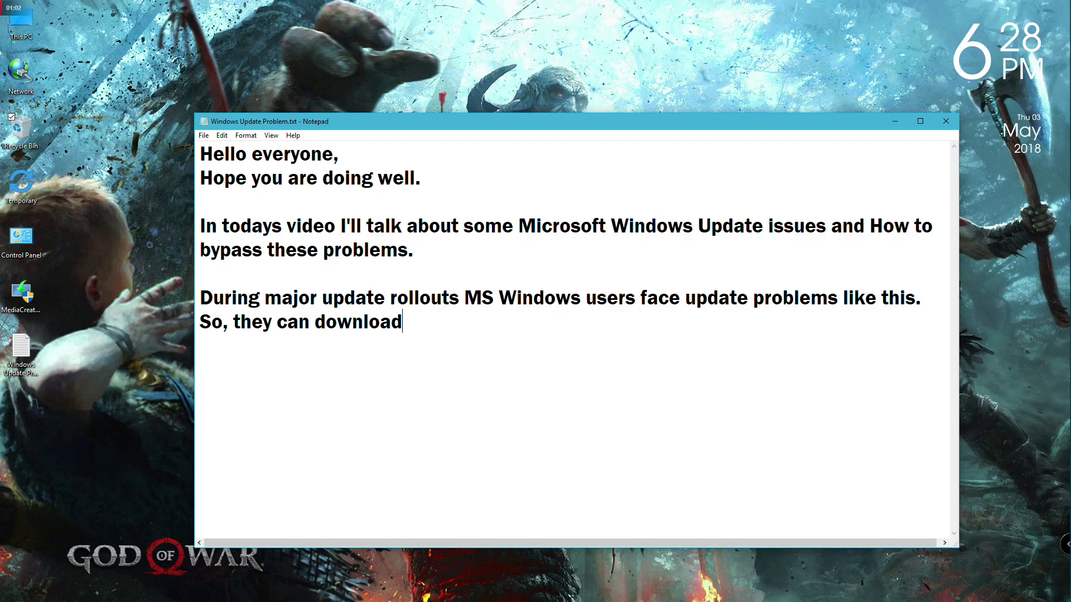
{"action": "type", "text": " the"}
{"action": "type", "text": " update,"}
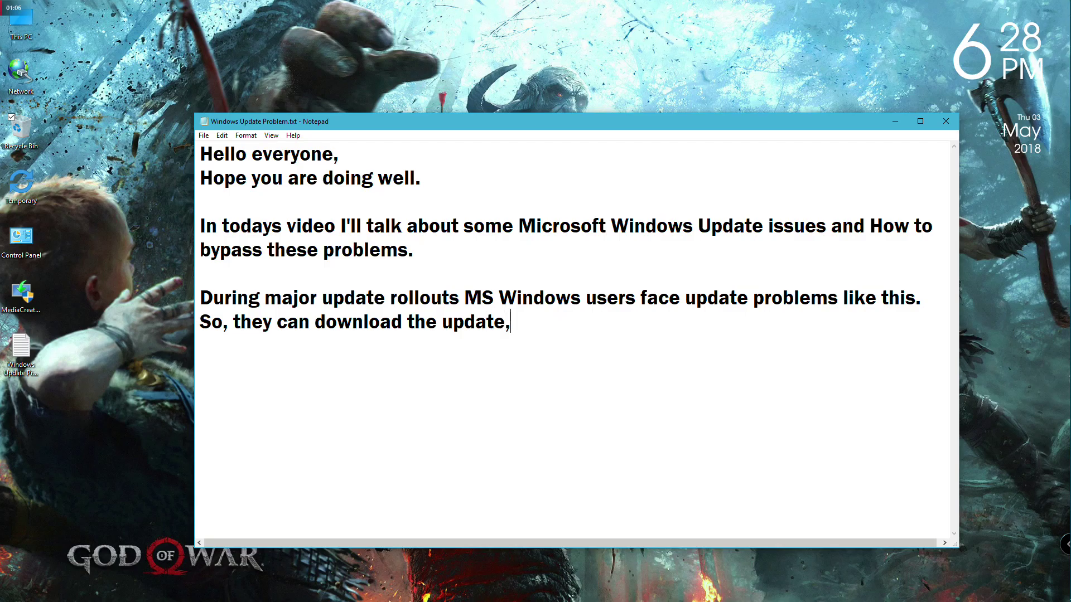
{"action": "type", "text": " but it doesno"}
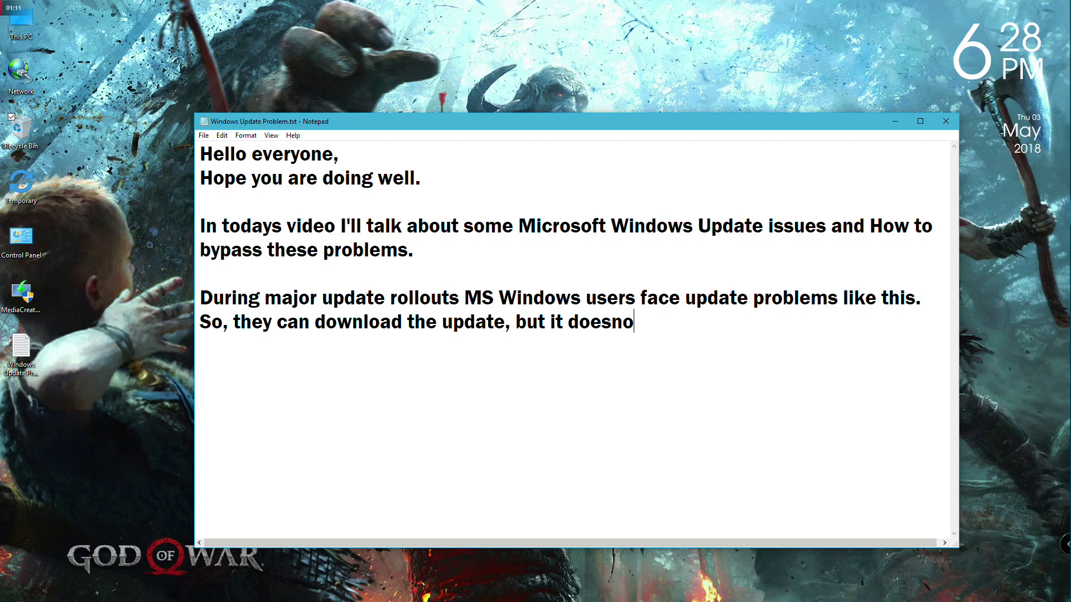
{"action": "key", "text": "BackSpace"}
{"action": "key", "text": "BackSpace"}
{"action": "type", "text": "not get installed"}
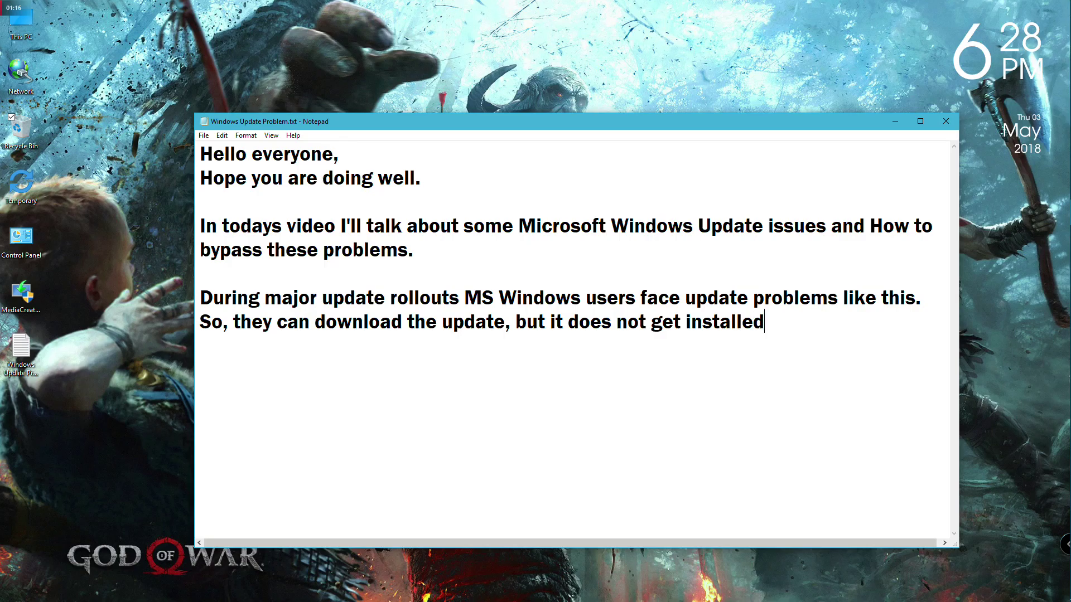
{"action": "type", "text": "."}
- Append the remark "(Stuck at 100% and shows the error message)", breaking the line before "and"
{"action": "type", "text": " ()"}
{"action": "type", "text": "Stuck a"}
{"action": "type", "text": "t 100"}
{"action": "type", "text": "% and"}
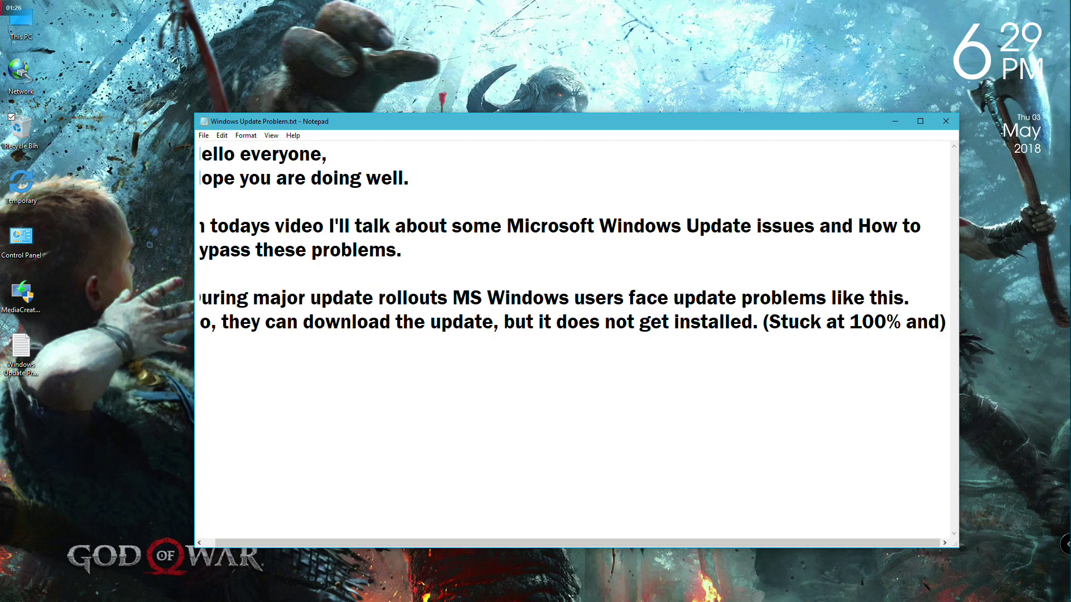
{"action": "key", "text": "BackSpace"}
{"action": "key", "text": "BackSpace"}
{"action": "key", "text": "BackSpace"}
{"action": "key", "text": "BackSpace"}
{"action": "key", "text": "Return"}
{"action": "type", "text": "and s"}
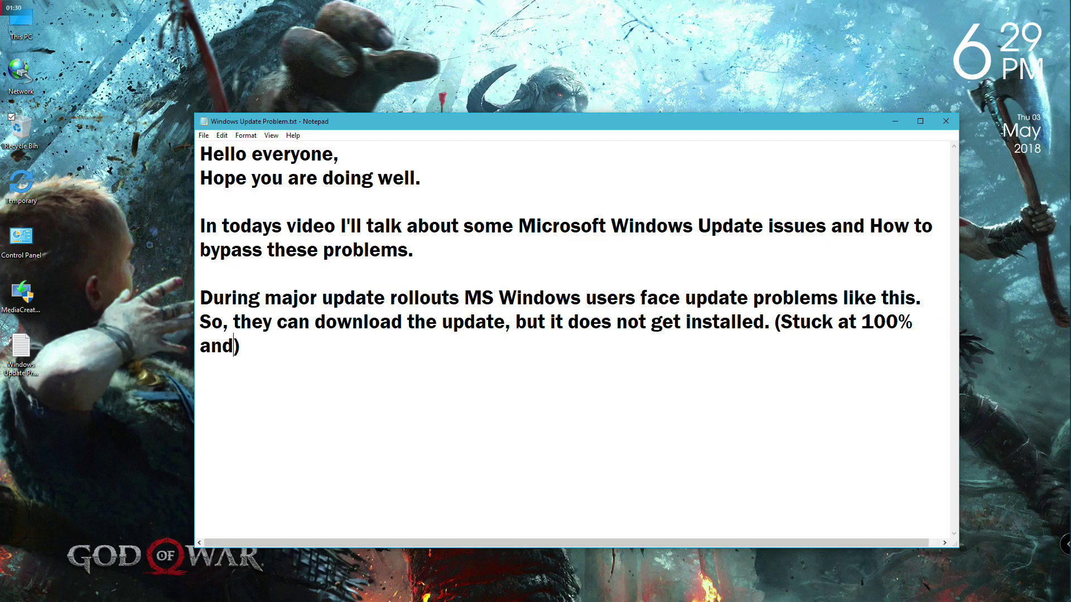
{"action": "type", "text": "hows the"}
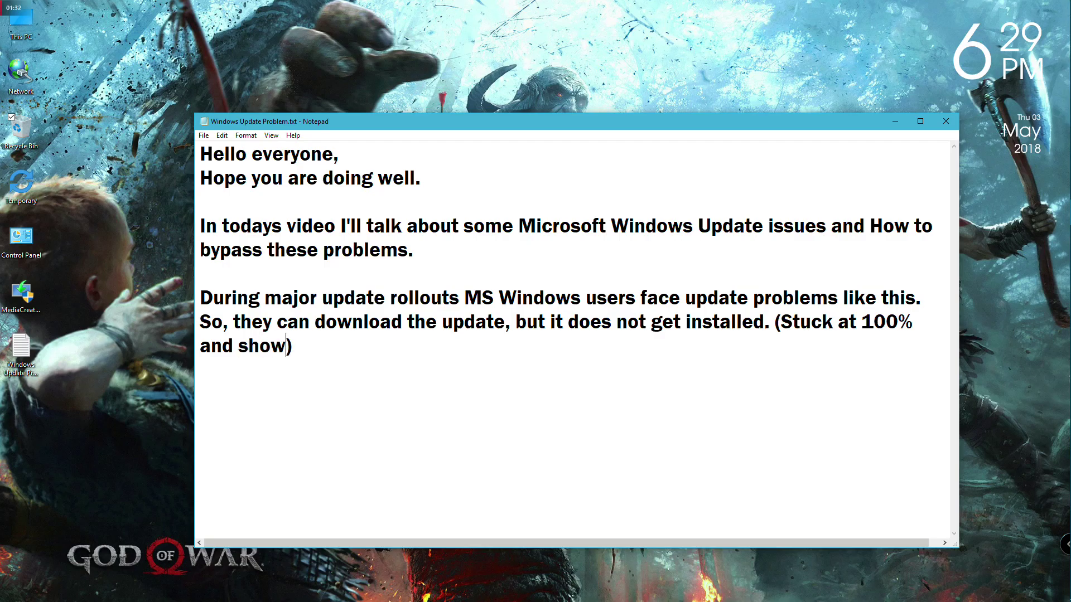
{"action": "type", "text": " error ,"}
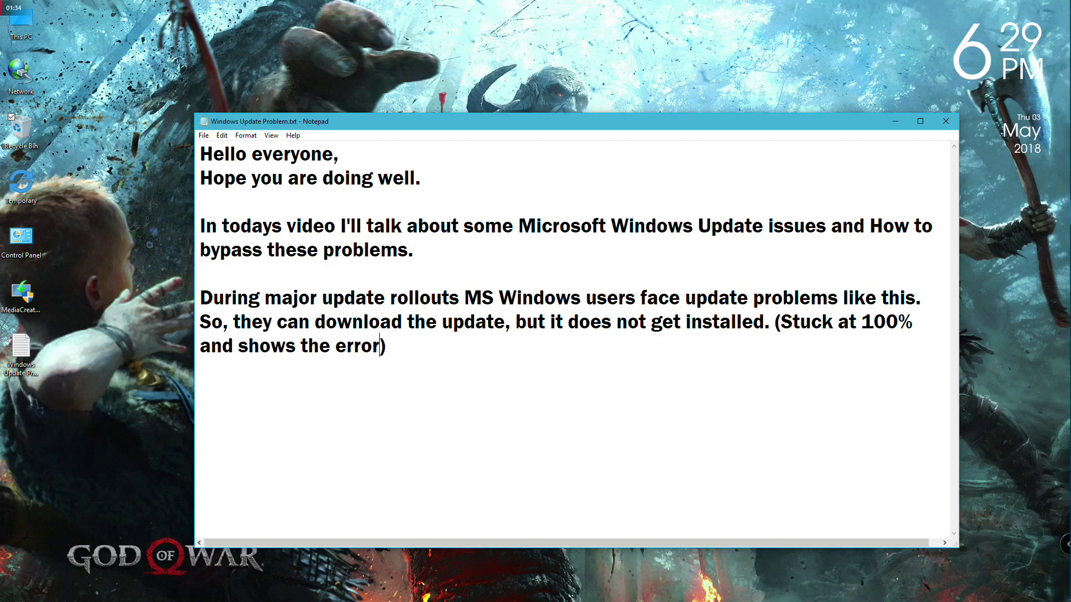
{"action": "key", "text": "BackSpace"}
{"action": "type", "text": "message"}
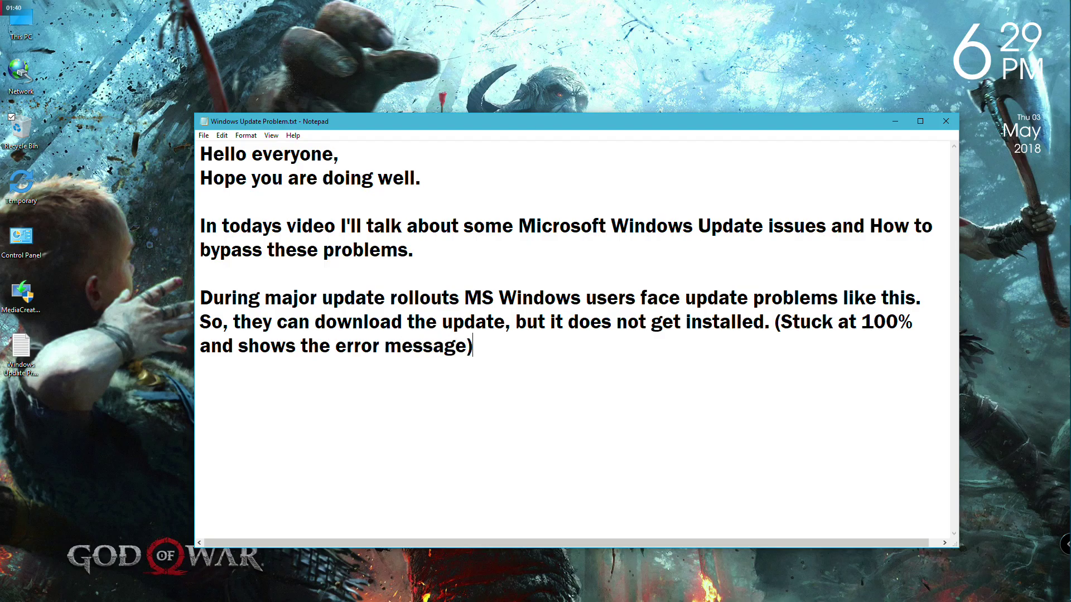
- Start a new paragraph reading "This is not the only problem. But, I won't talk about the problems. As we must"
{"action": "type", "text": "This is not th"}
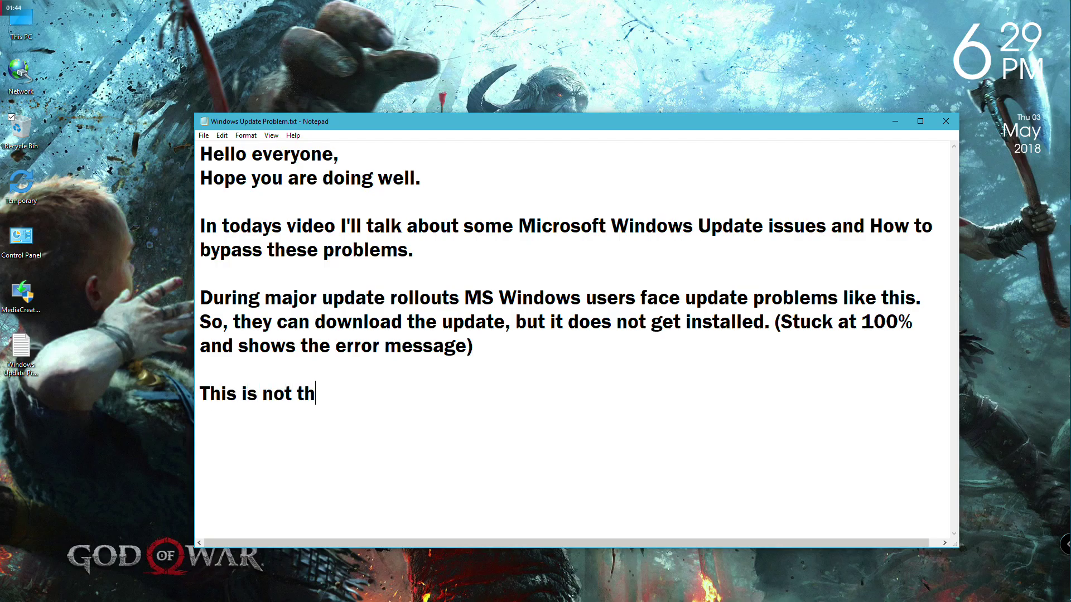
{"action": "type", "text": "e only pro"}
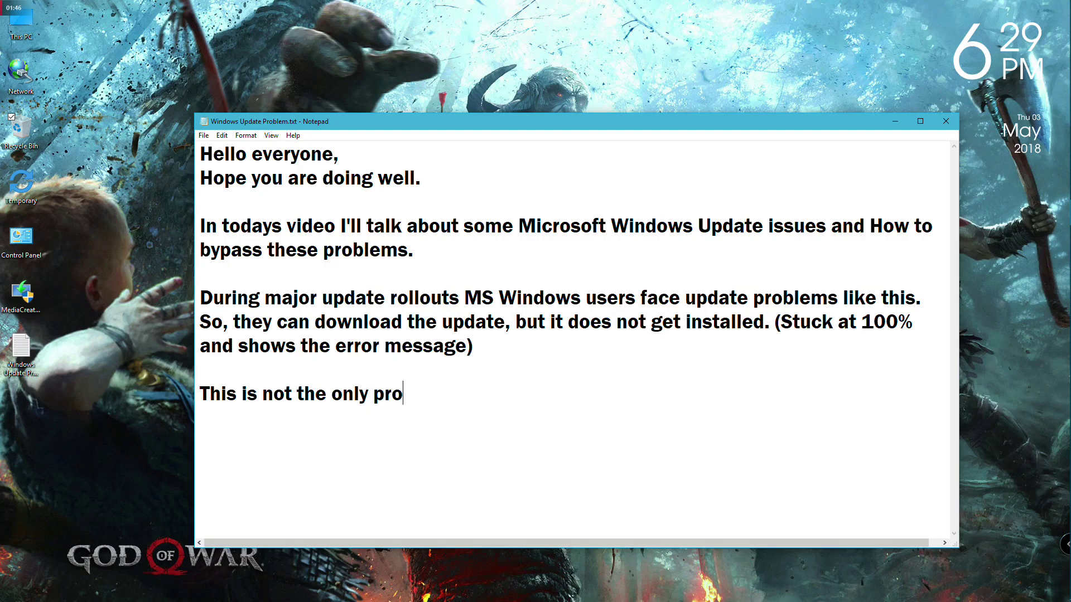
{"action": "type", "text": "blem. But"}
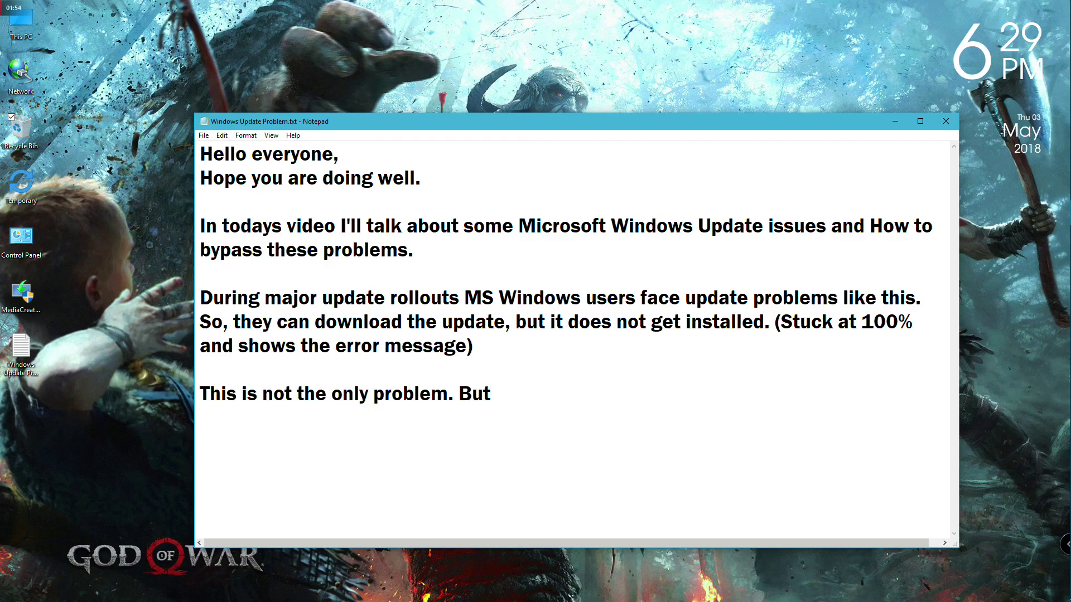
{"action": "type", "text": ", I won't talk "}
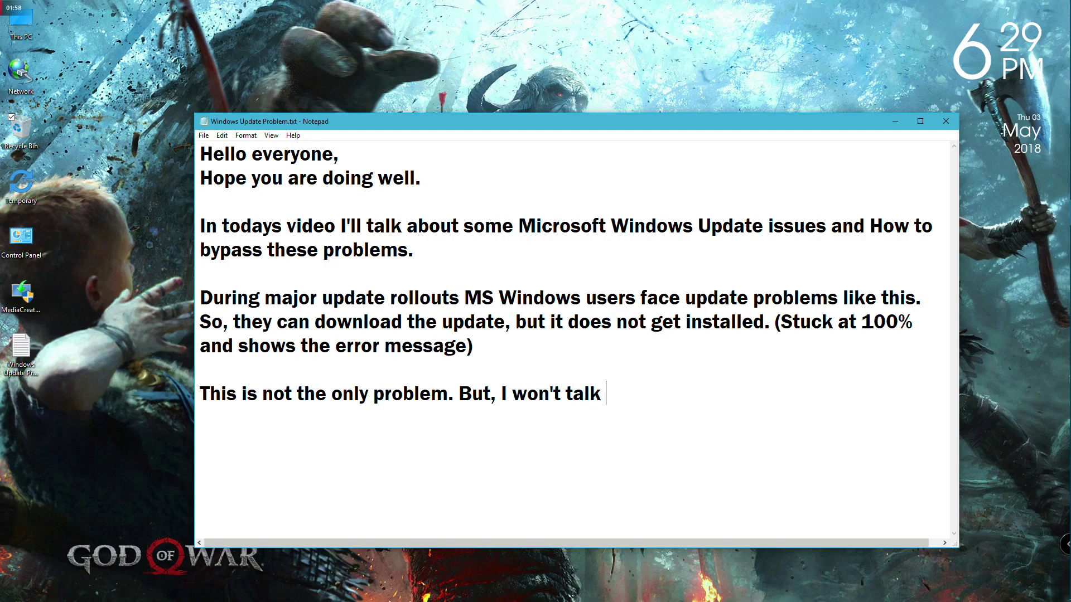
{"action": "type", "text": "about the"}
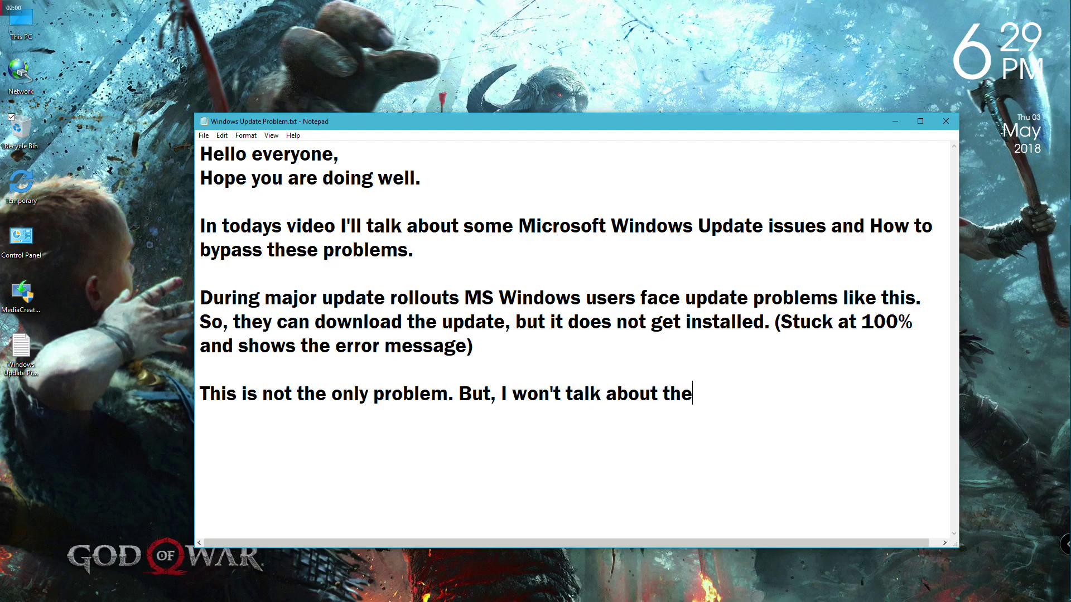
{"action": "type", "text": " problem"}
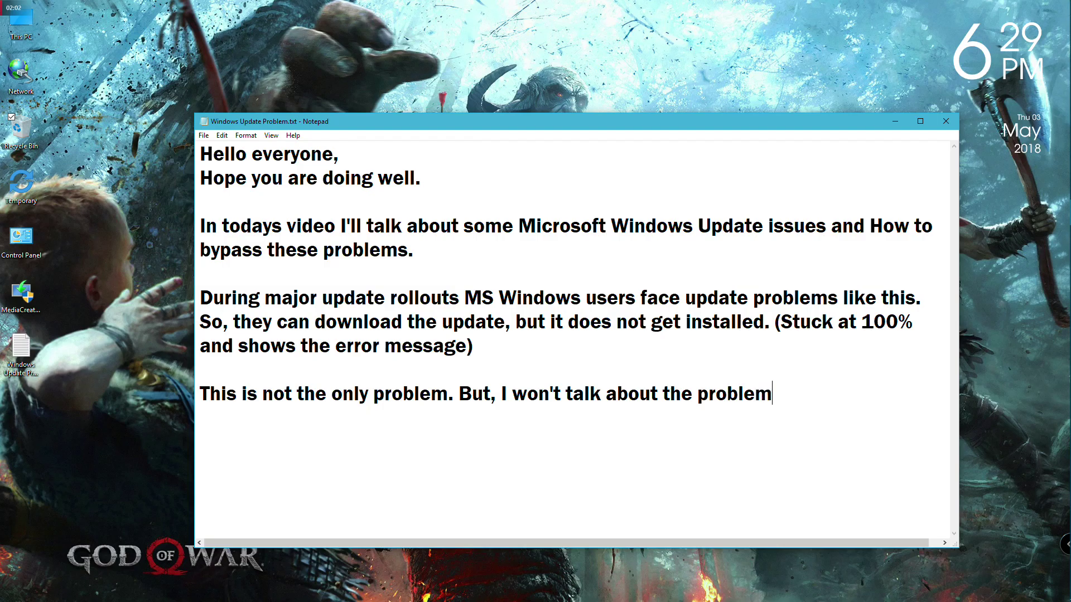
{"action": "type", "text": "s. As we must "}
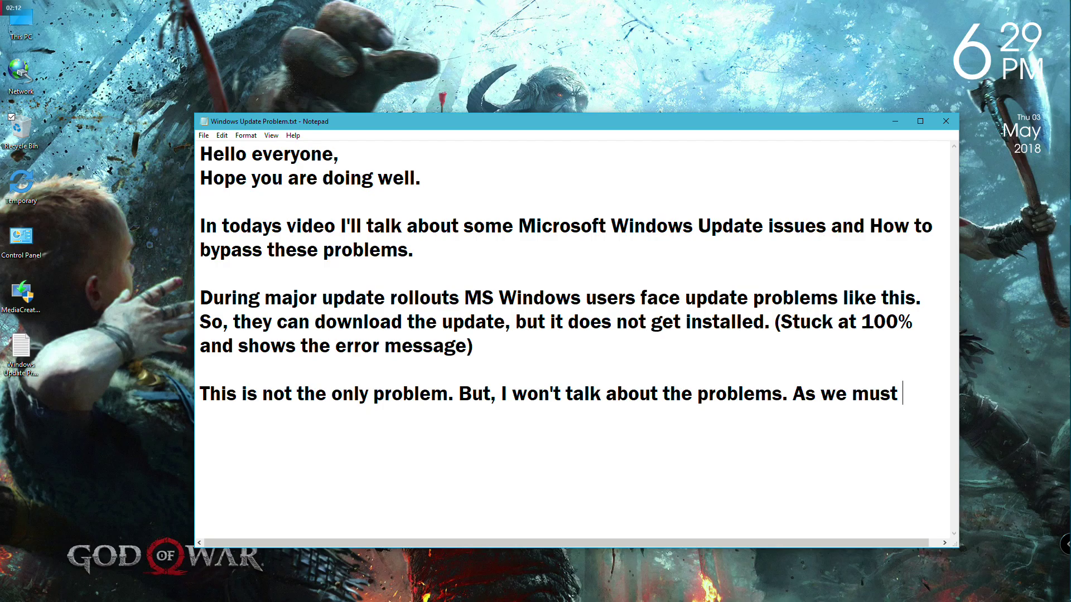
- Continue the paragraph on the next line with "download the update files in order to update, so let's do it manually"
{"action": "type", "text": "download the "}
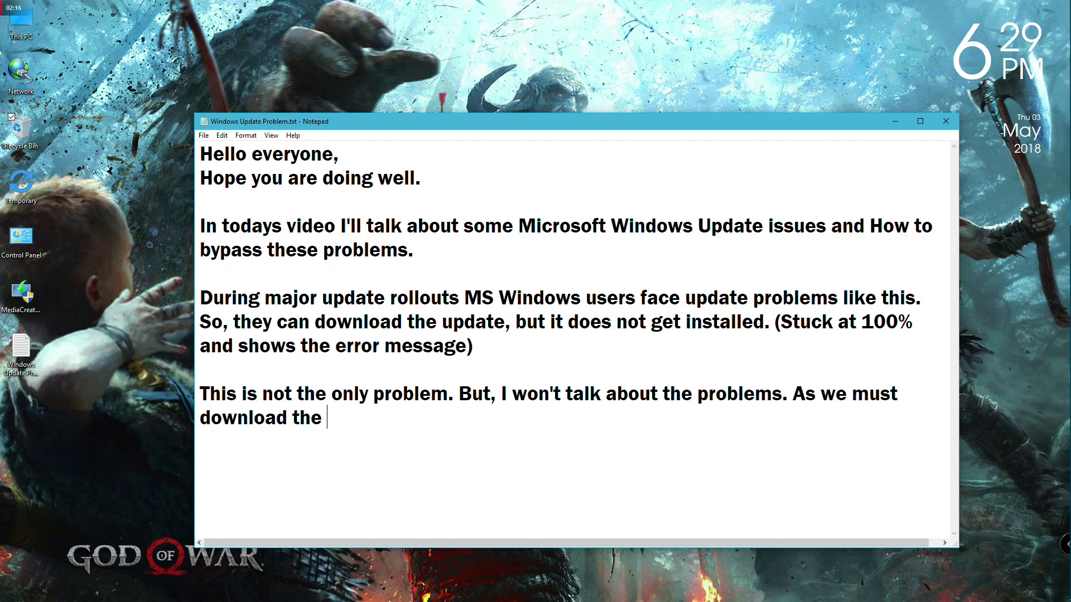
{"action": "type", "text": "update f"}
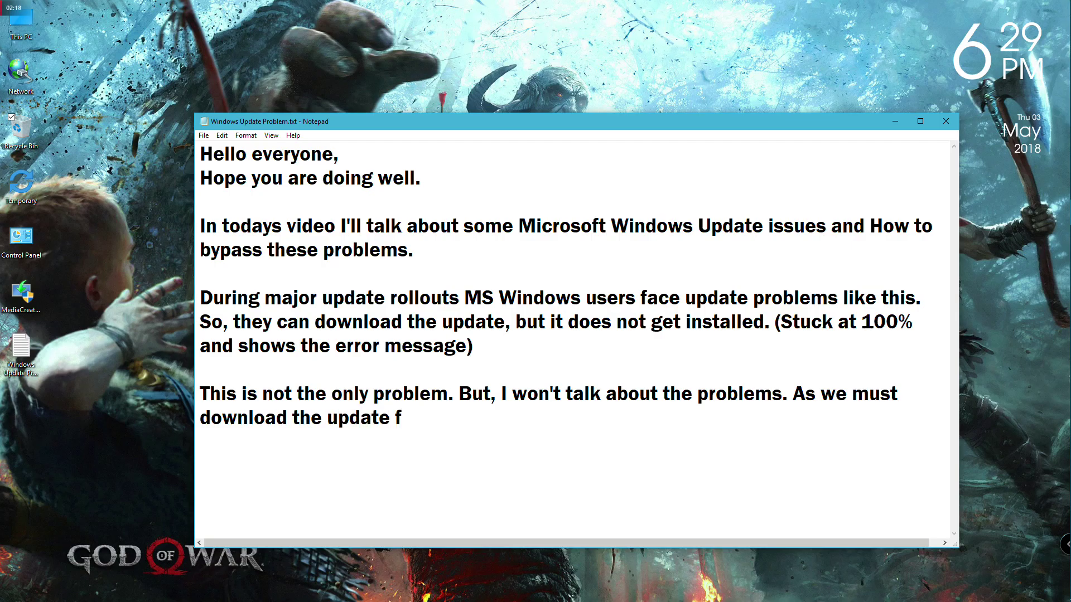
{"action": "type", "text": "iles in o"}
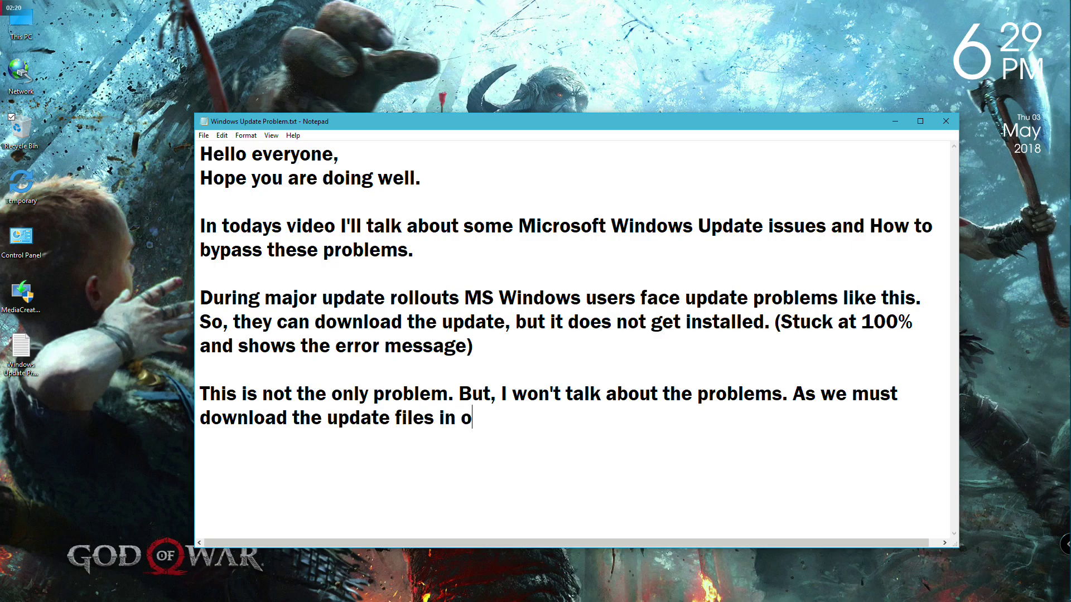
{"action": "type", "text": "rder to update"}
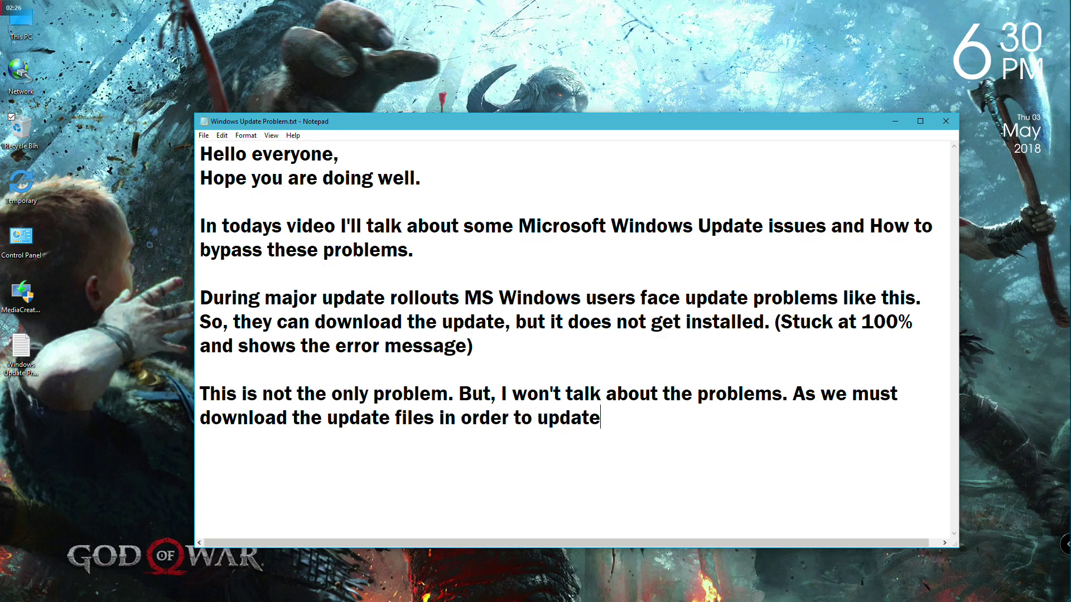
{"action": "type", "text": ", so let's "}
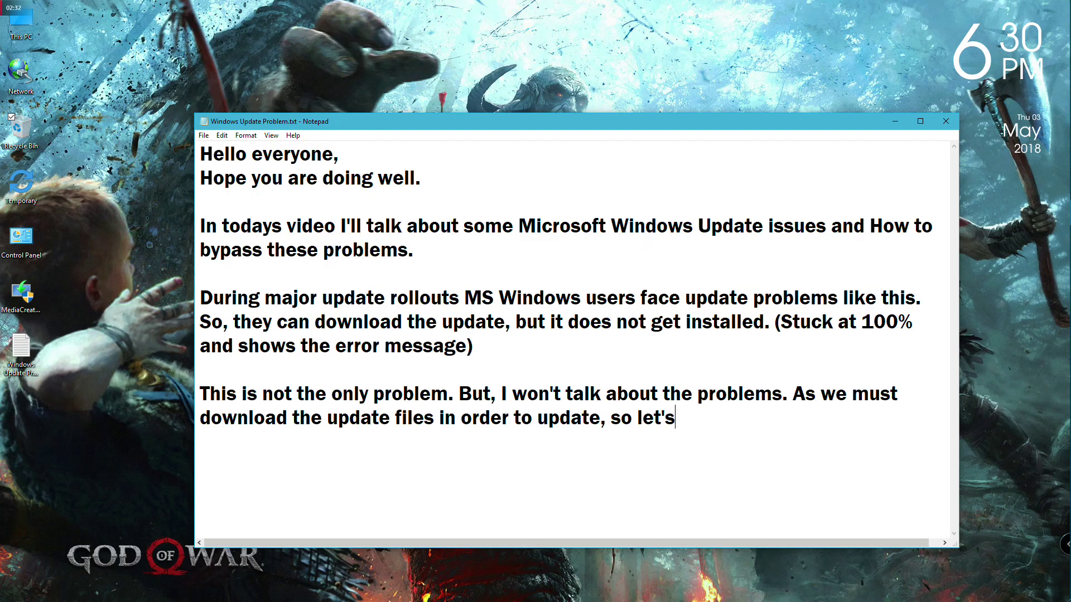
{"action": "type", "text": "do it manually"}
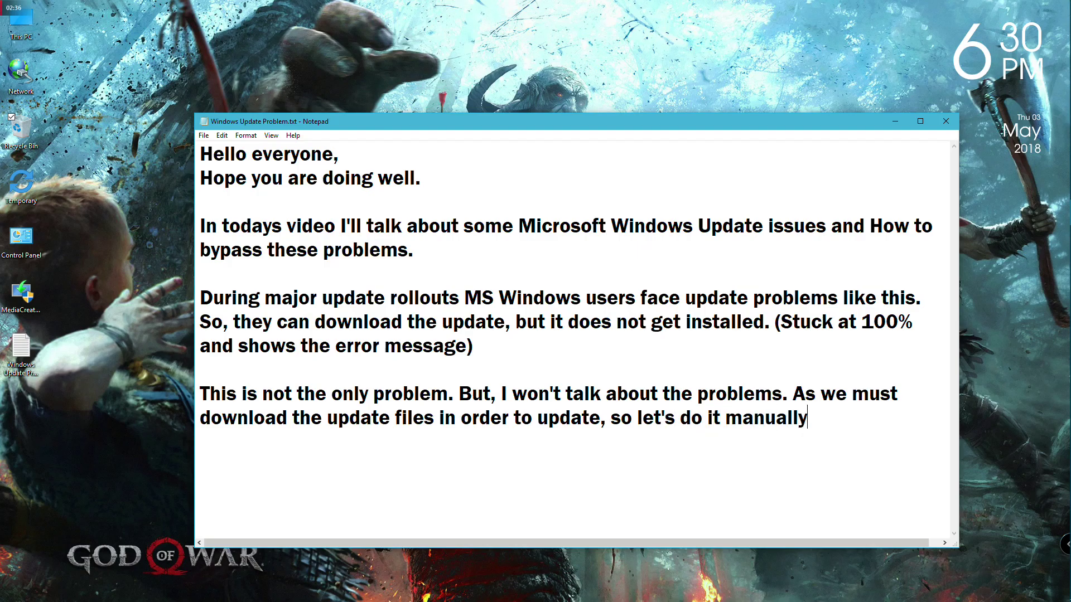
- Finish the sentence about doing it manually with "and Update our windows easily."
{"action": "type", "text": " and Update"}
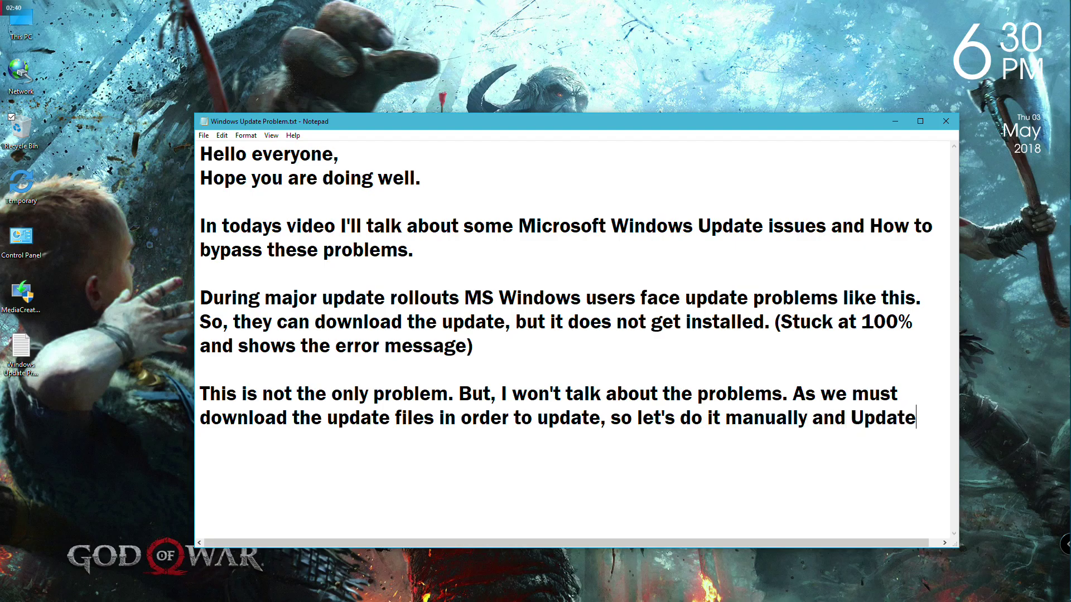
{"action": "type", "text": " o"}
{"action": "type", "text": "ur wind"}
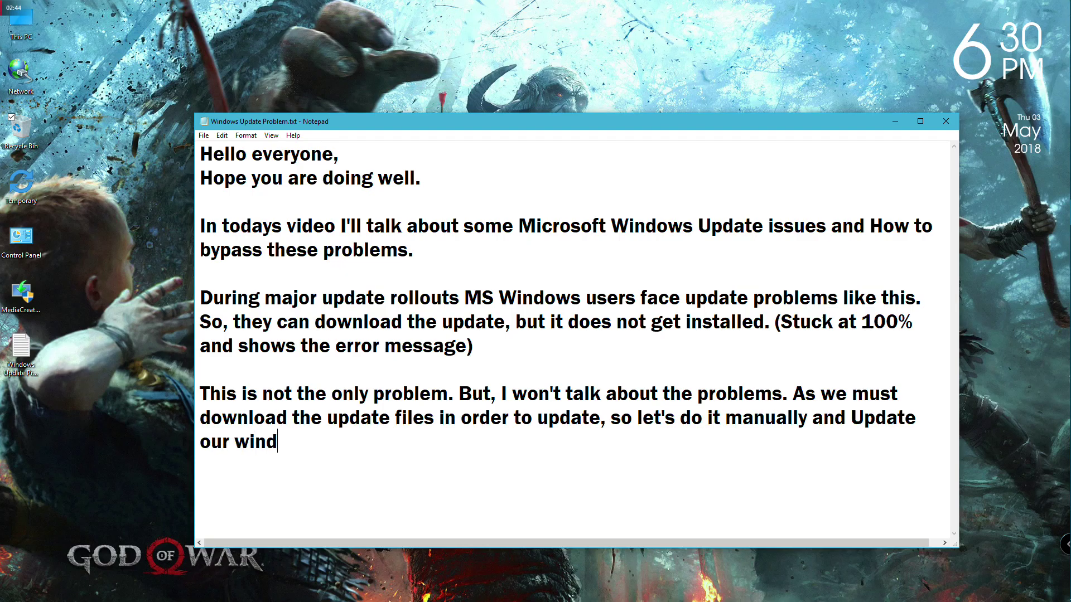
{"action": "type", "text": "ows easi"}
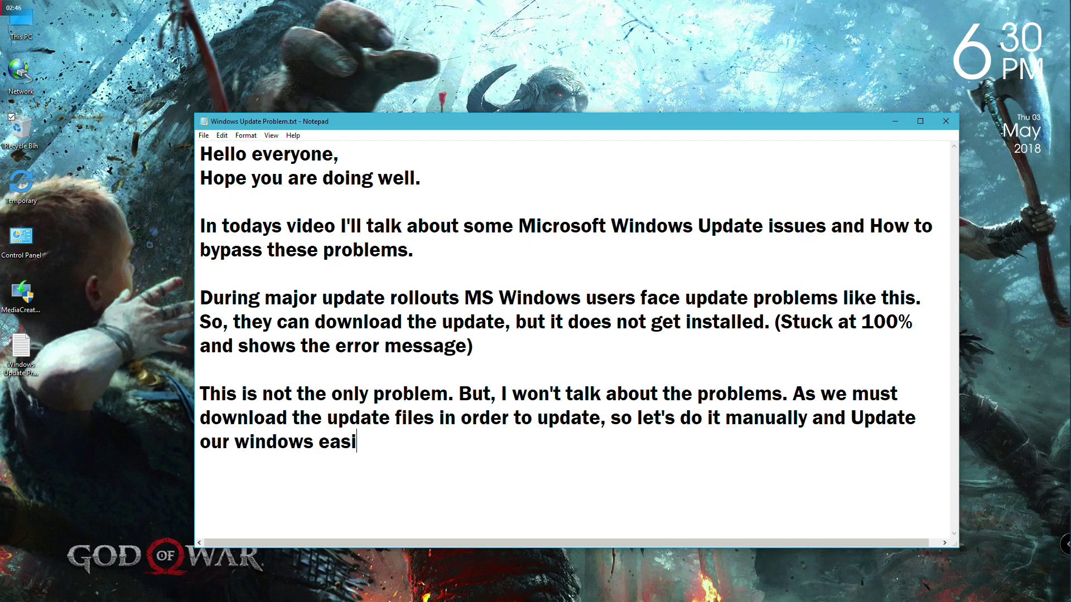
{"action": "type", "text": "ly."}
- Start a new paragraph in the note reading "Firstly, We need to download Windows Media Creation Tool."
{"action": "key", "text": "Return"}
{"action": "key", "text": "Return"}
{"action": "type", "text": "Firstly."}
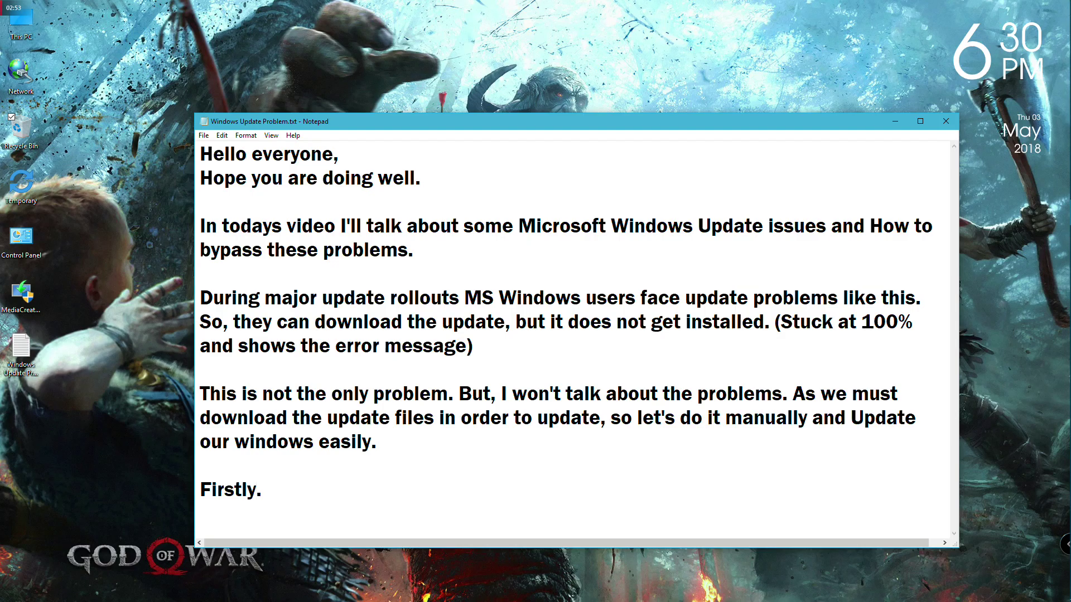
{"action": "key", "text": "BackSpace"}
{"action": "type", "text": ", We need to download"}
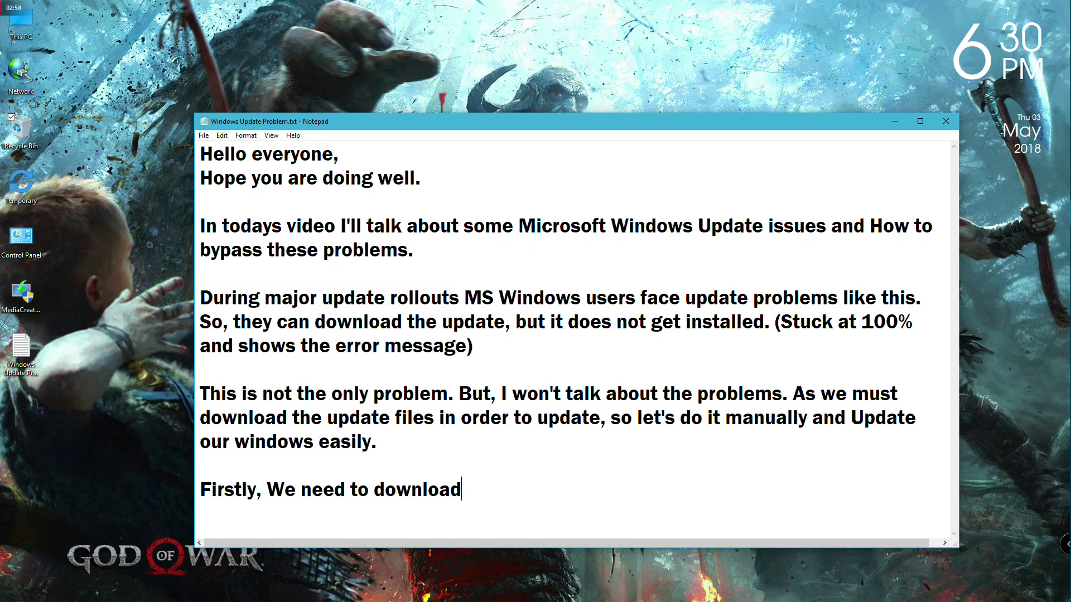
{"action": "type", "text": " Windoe"}
{"action": "key", "text": "BackSpace"}
{"action": "type", "text": "ws Media "}
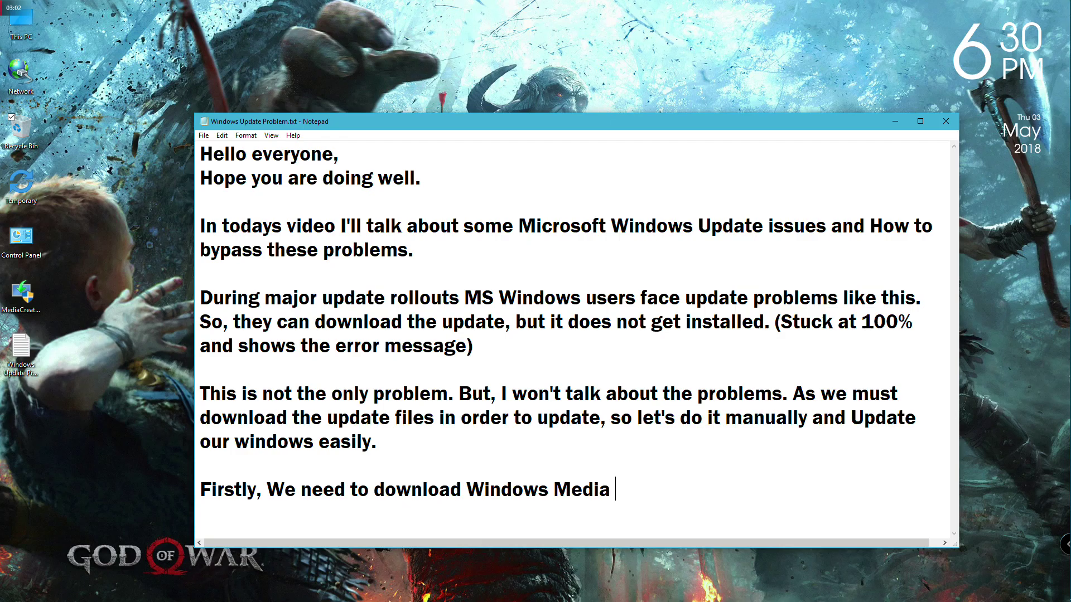
{"action": "type", "text": "Creation Toll"}
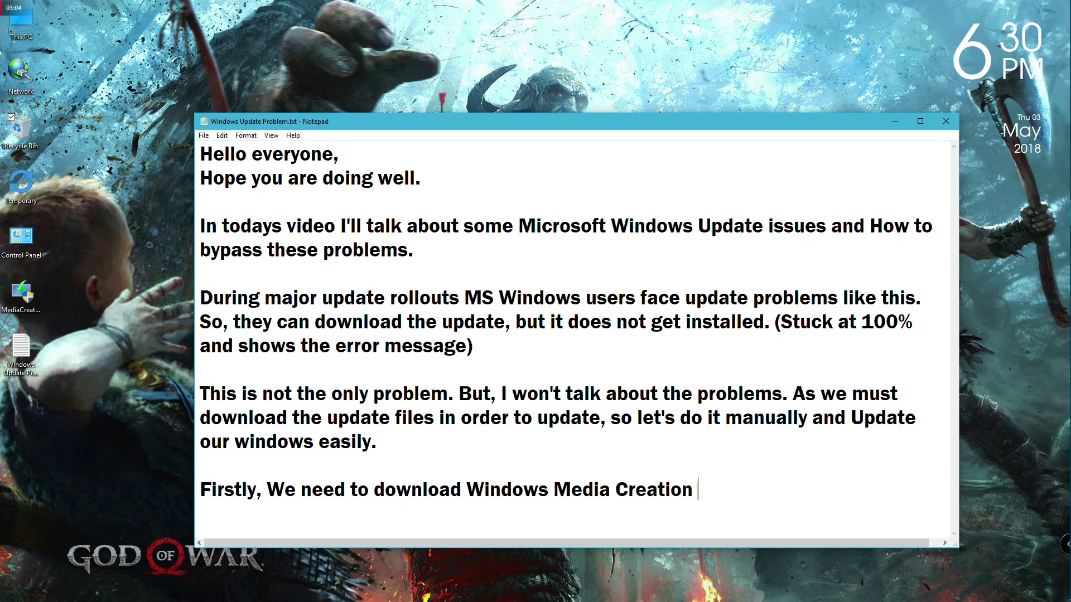
{"action": "key", "text": "BackSpace"}
{"action": "key", "text": "BackSpace"}
{"action": "type", "text": "ol."}
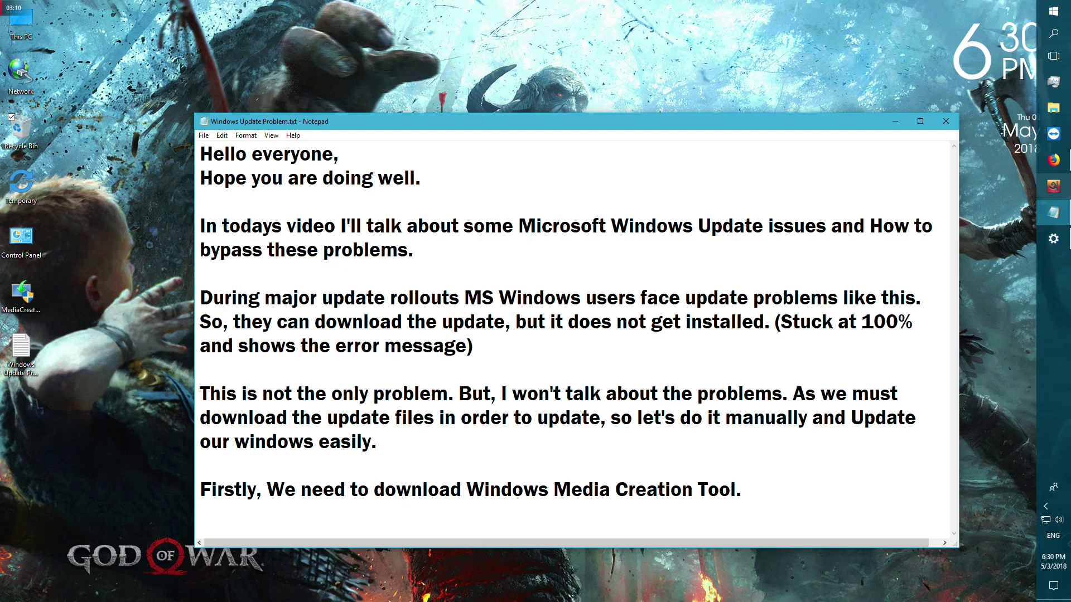
- Switch to Firefox and search Google for "windows media creation tool"
{"action": "left_click", "coordinate": [1053, 160]}
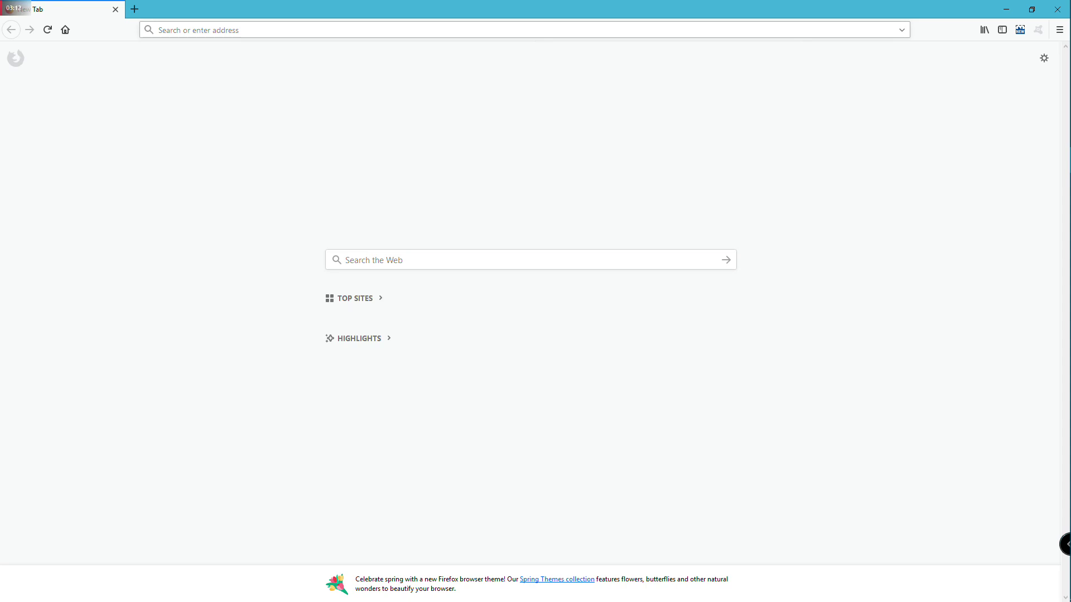
{"action": "type", "text": "Win"}
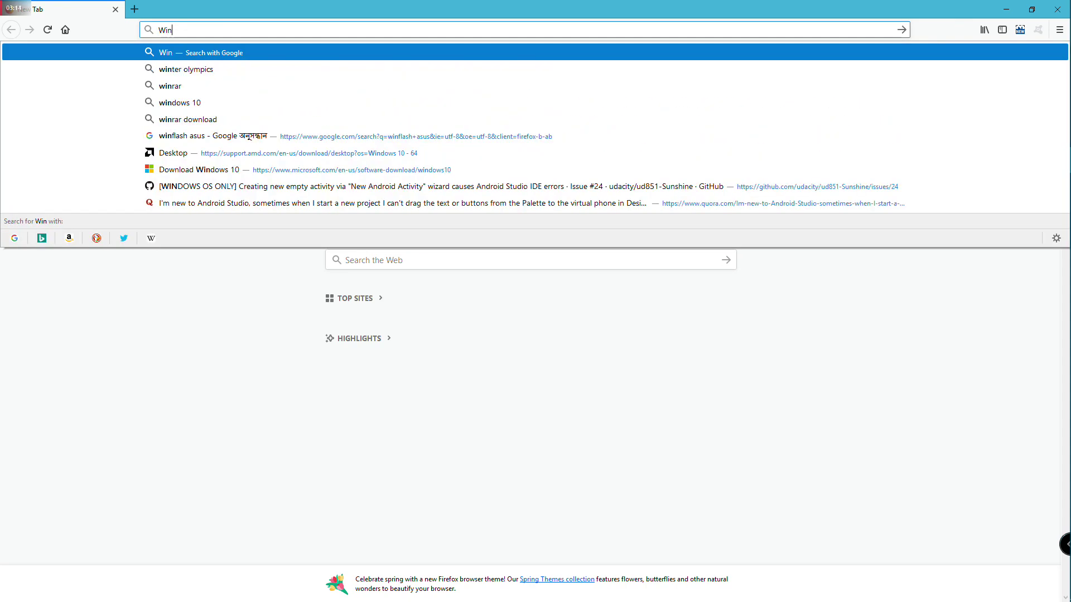
{"action": "type", "text": "dow"}
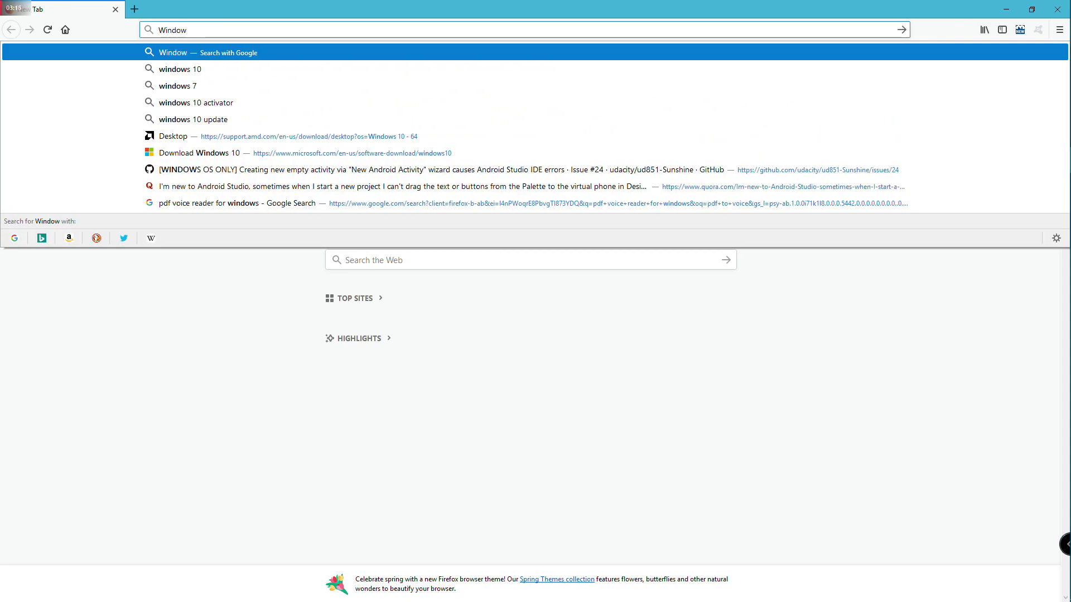
{"action": "type", "text": "s media"}
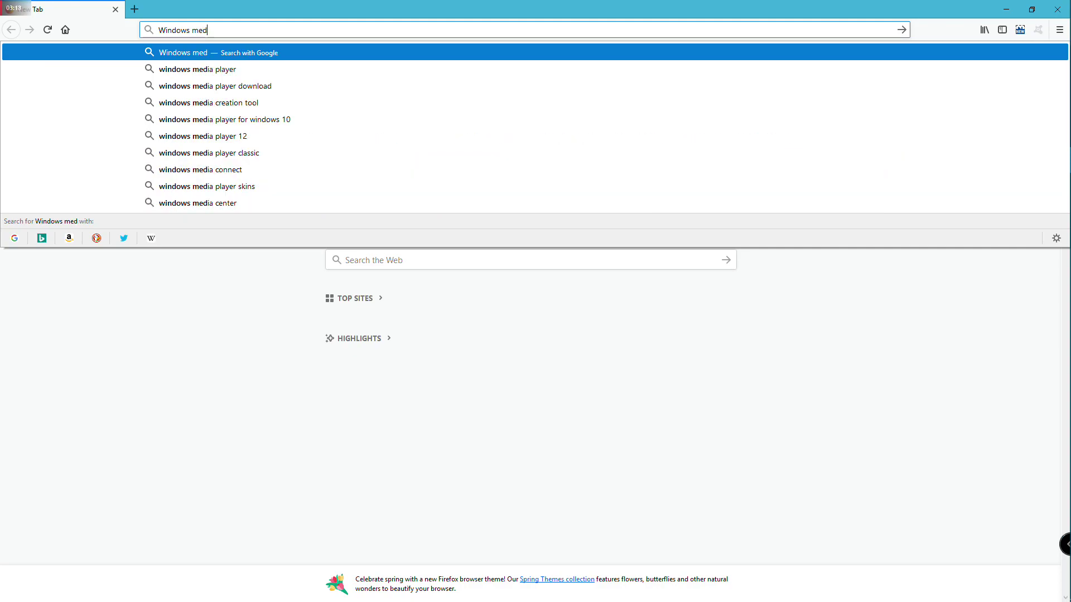
{"action": "key", "text": "Down"}
{"action": "key", "text": "Down"}
{"action": "key", "text": "Down"}
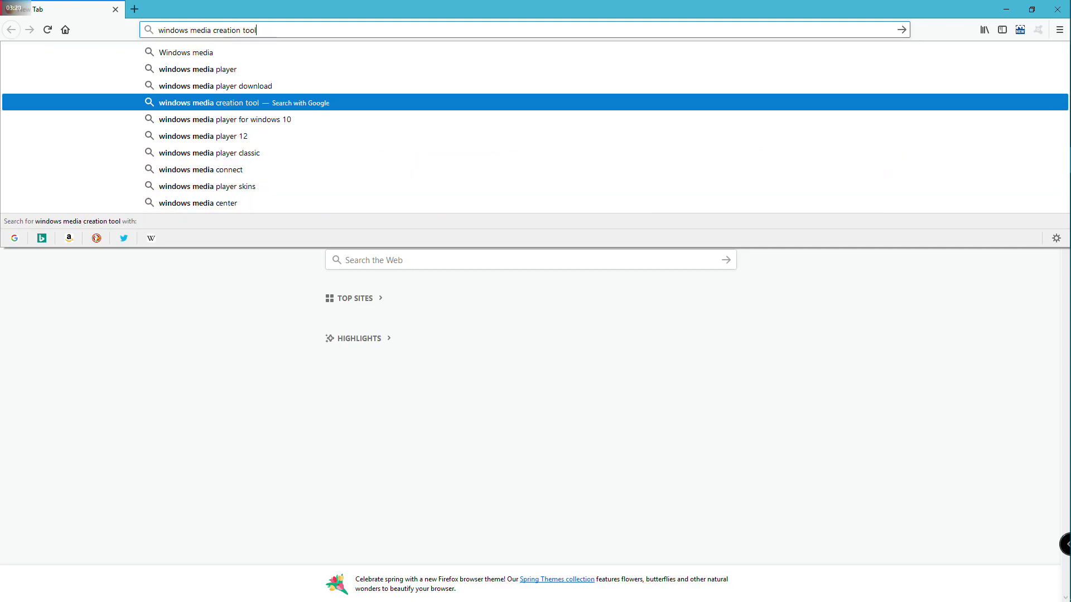
{"action": "key", "text": "Return"}
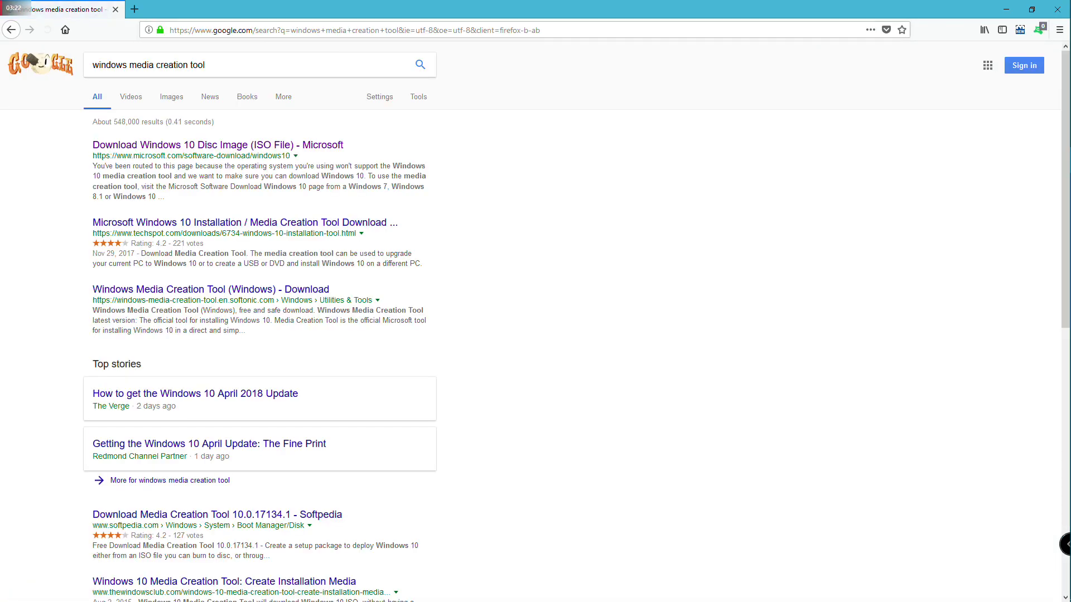
- Open Microsoft's Windows 10 download page from the results and look at the section on creating installation media
{"action": "left_click", "coordinate": [218, 145]}
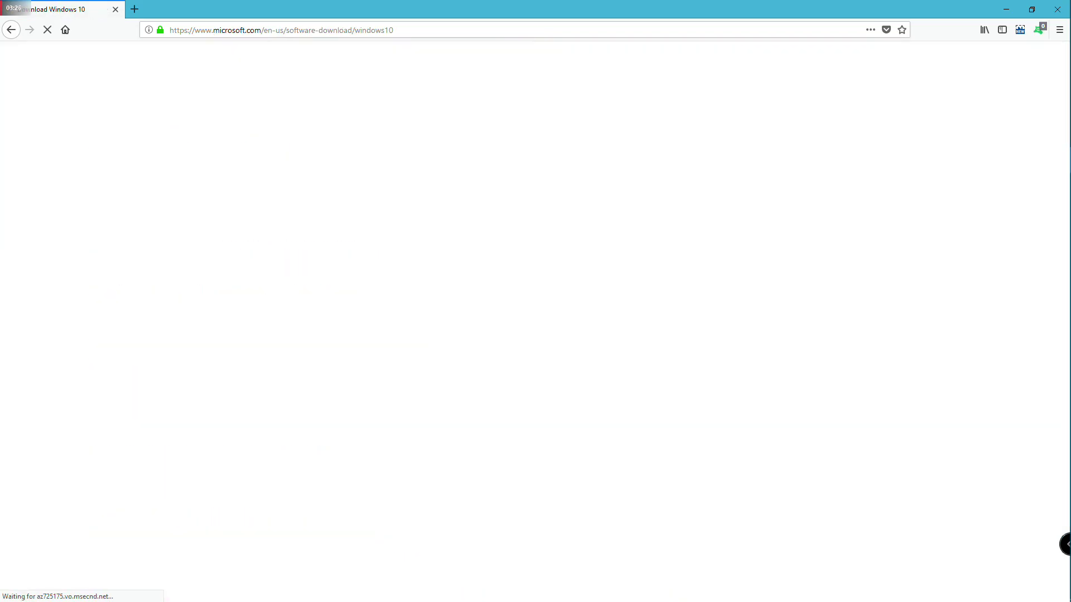
{"action": "scroll", "coordinate": [255, 212], "scroll_direction": "down", "scroll_amount": 3}
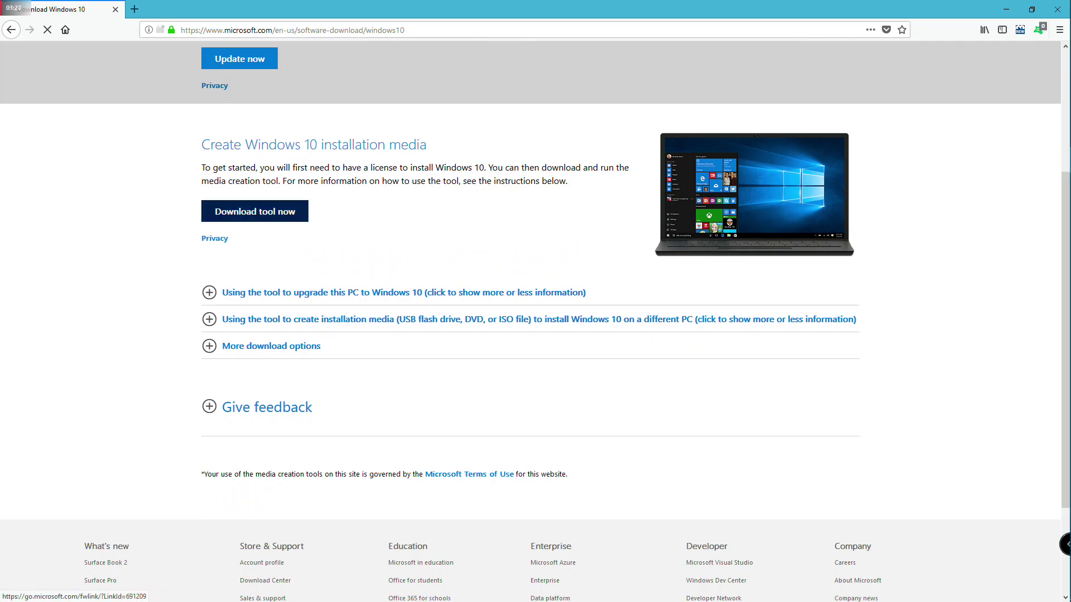
{"action": "scroll", "coordinate": [536, 316], "scroll_direction": "up", "scroll_amount": 1}
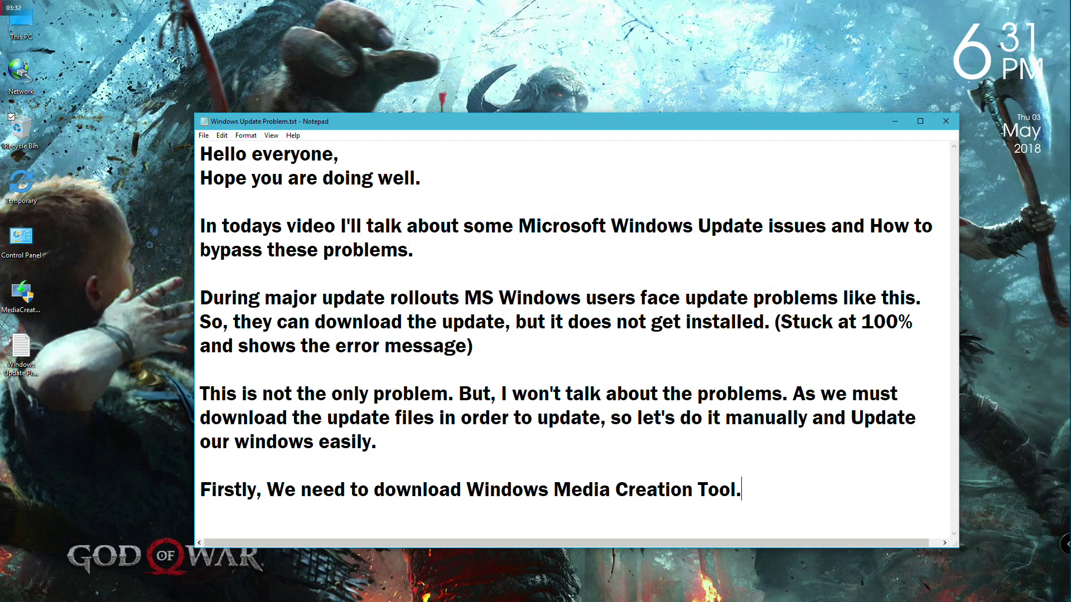
- Back in the Notepad note, add a new paragraph reading "I have already downloaded it"
{"action": "key", "text": "Return"}
{"action": "type", "text": "I h"}
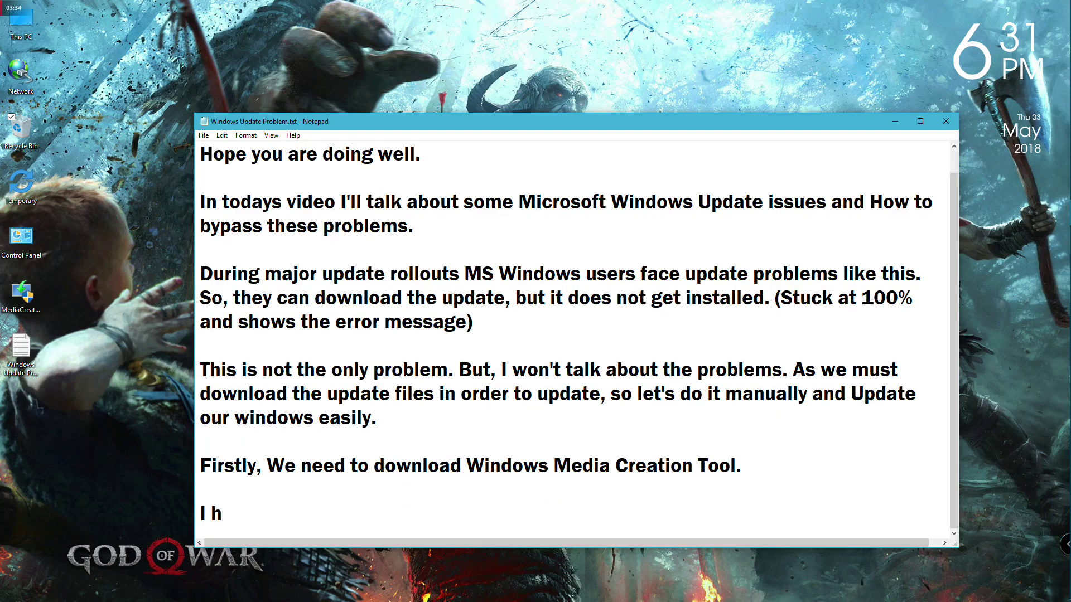
{"action": "type", "text": "ave alre"}
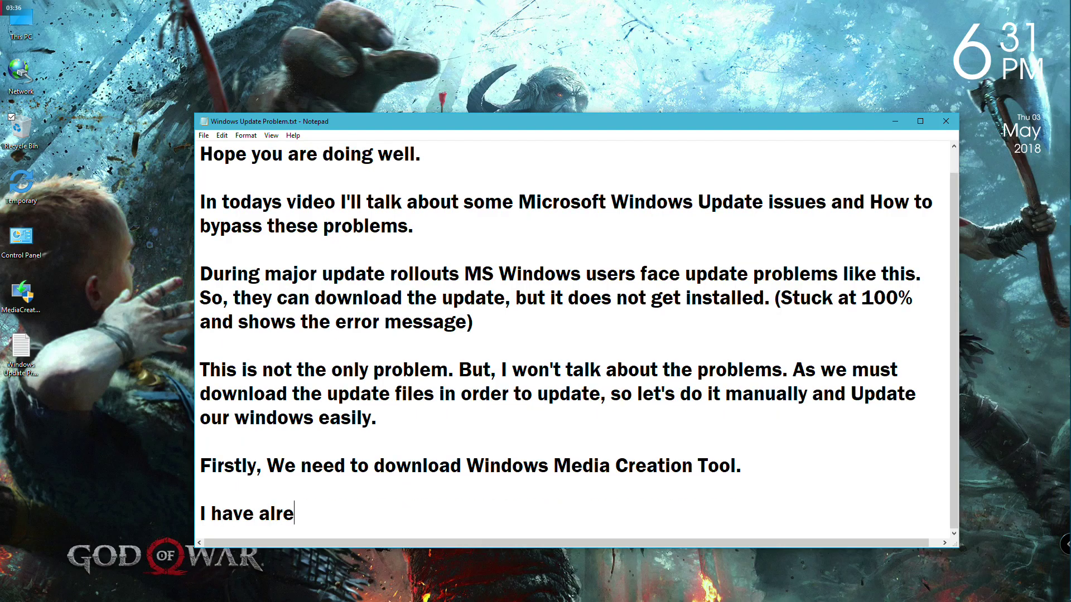
{"action": "type", "text": "ady dow"}
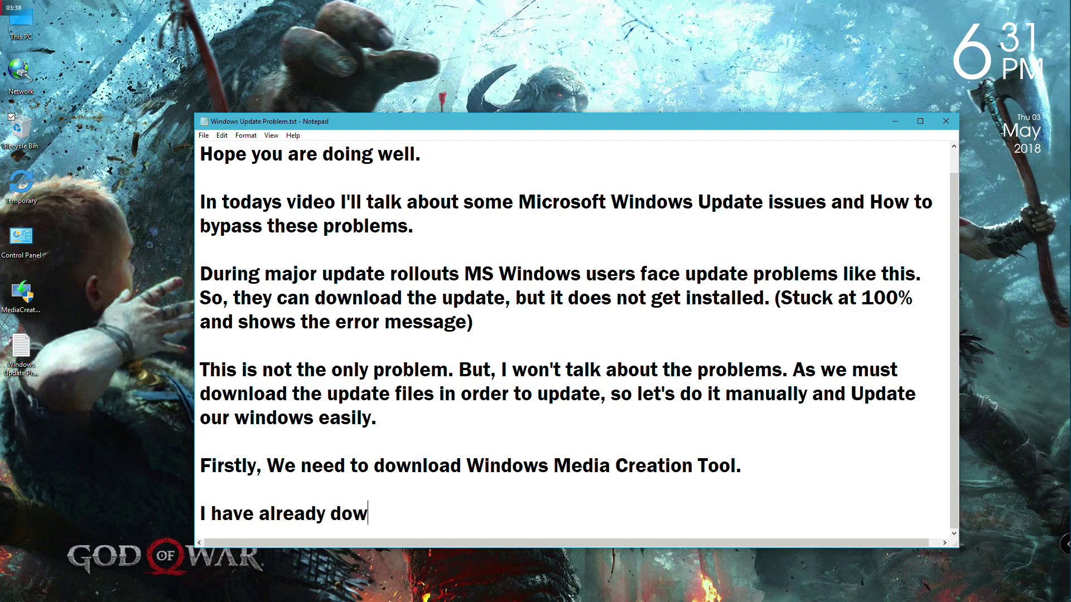
{"action": "type", "text": "nloaded it"}
- Check the Media Creation Tool file's details on the desktop and continue the note with ". It's 18.2 MBs for the latest 1803 version."
{"action": "left_click", "coordinate": [21, 293]}
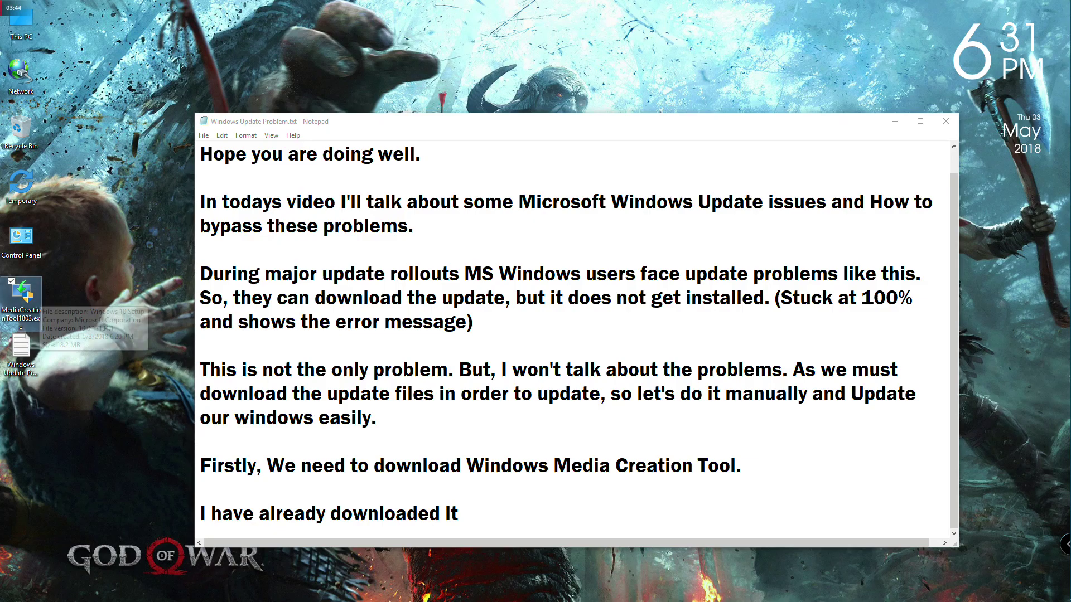
{"action": "key", "text": "alt+Tab"}
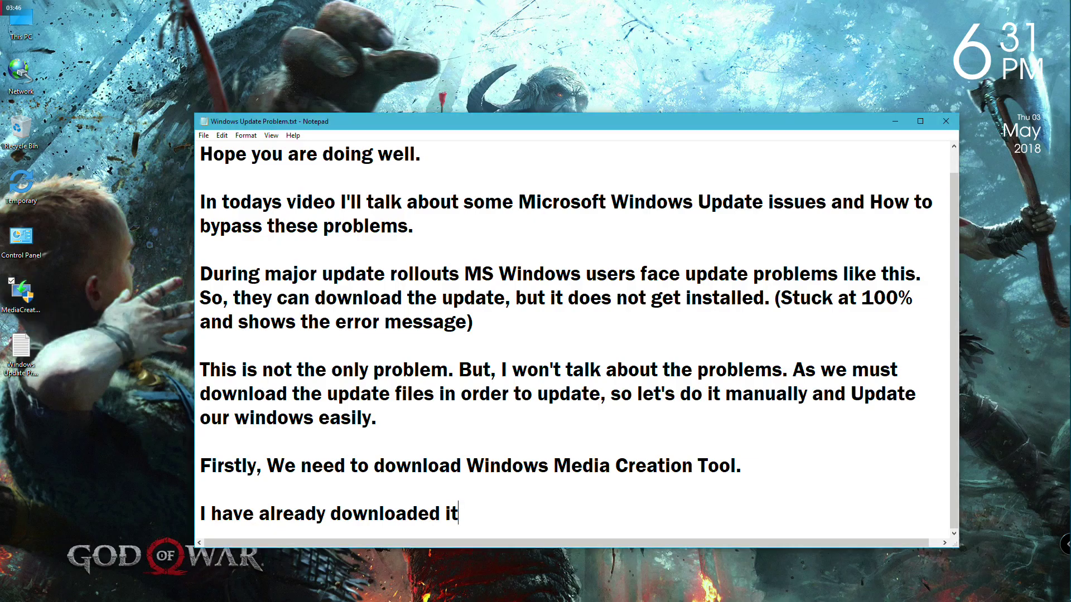
{"action": "type", "text": "It's 18.2 MBs"}
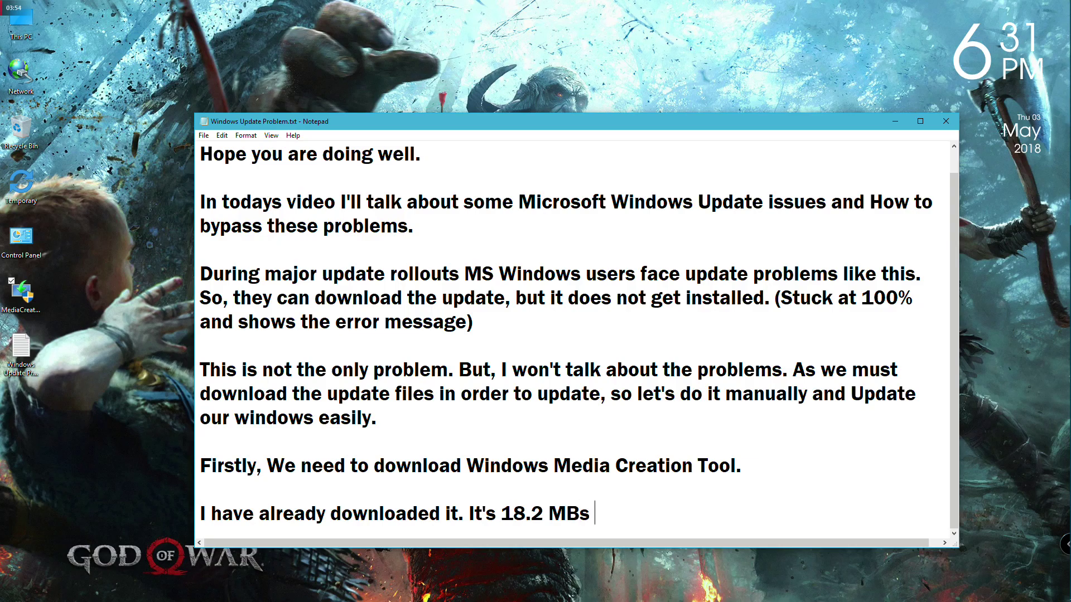
{"action": "type", "text": " for the latest 1803 version"}
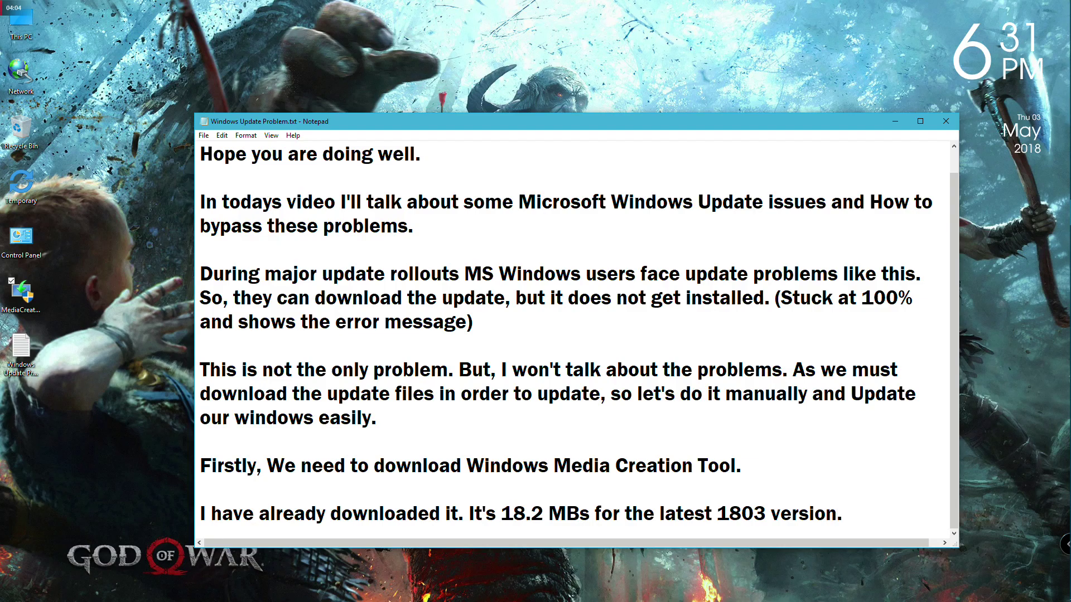
{"action": "type", "text": "."}
- Add a new paragraph to the note reading "Now you need to run it."
{"action": "key", "text": "Return"}
{"action": "key", "text": "Return"}
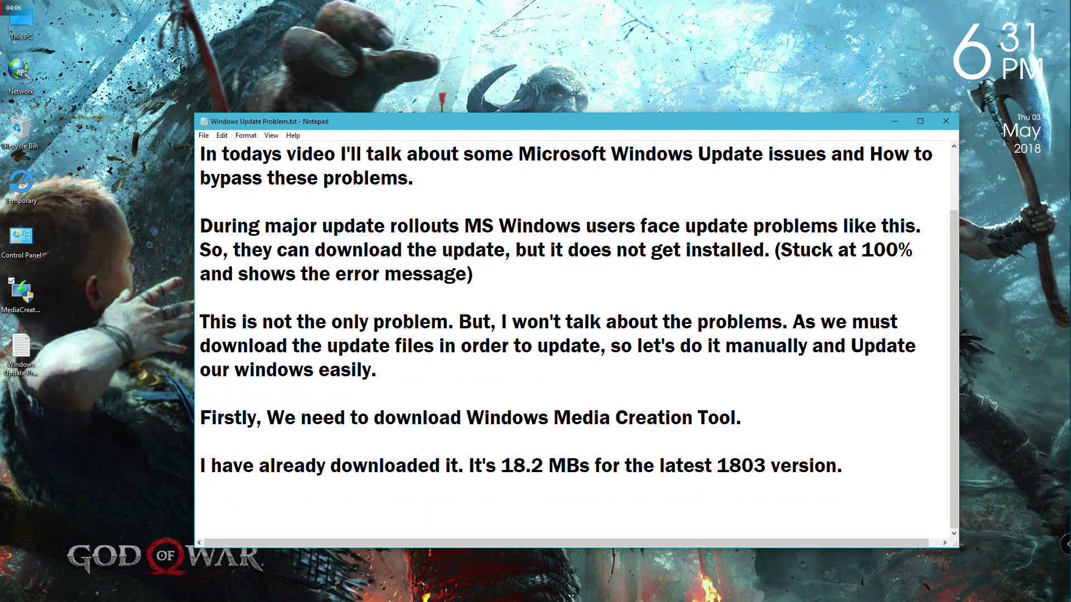
{"action": "type", "text": "Now you"}
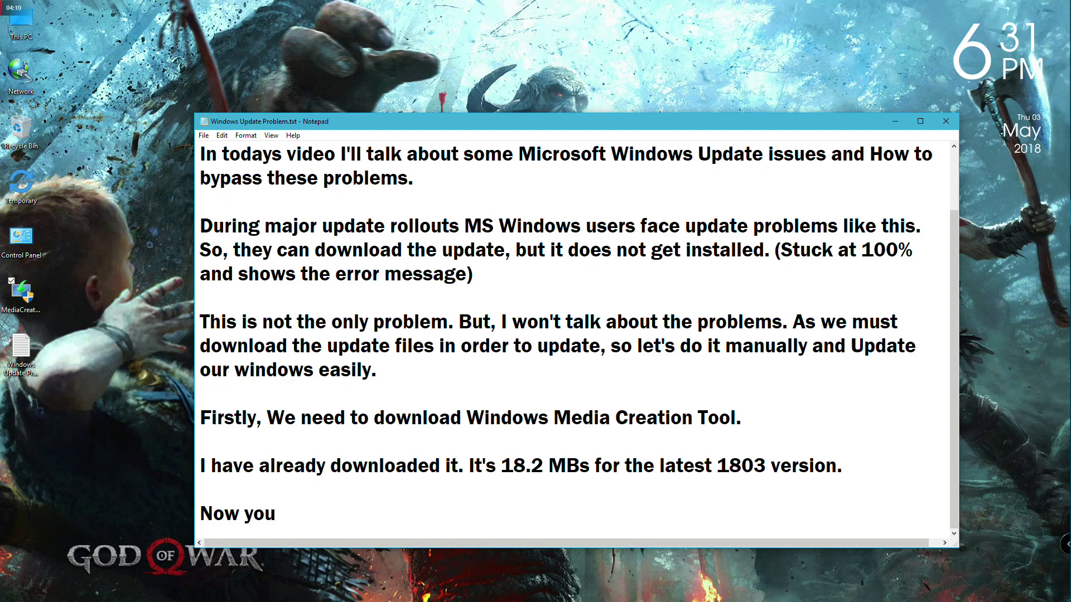
{"action": "type", "text": " need to run it."}
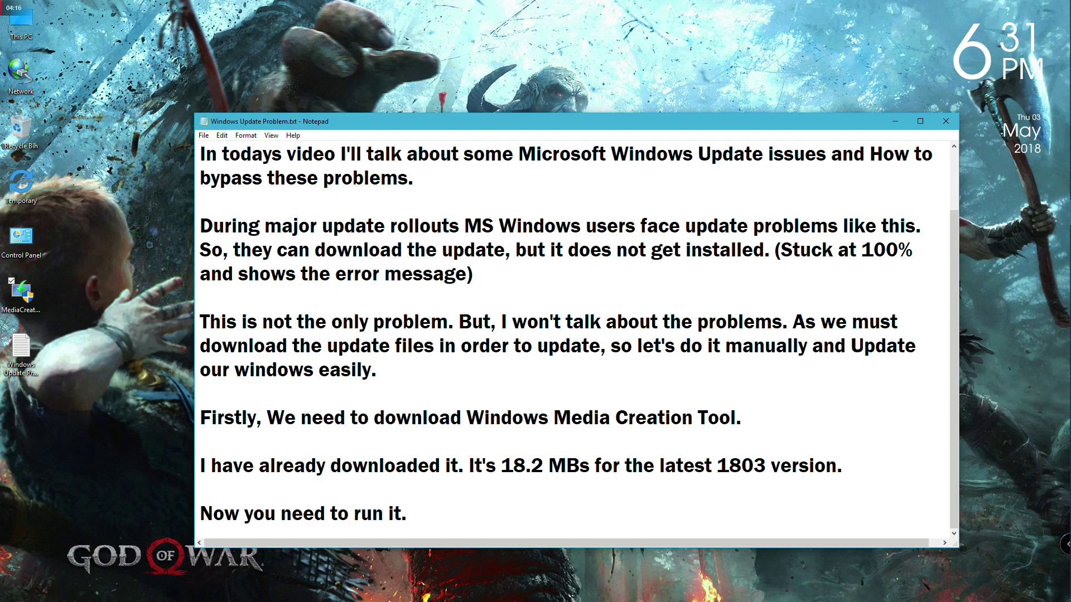
- Run the Media Creation Tool from the desktop and allow it to make changes to the device
{"action": "double_click", "coordinate": [21, 291]}
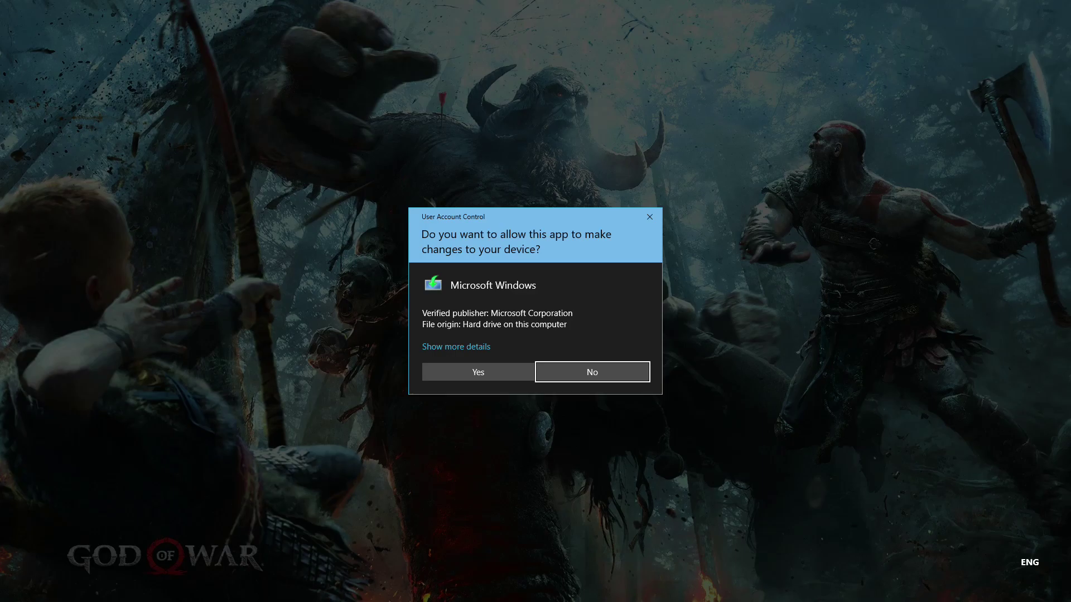
{"action": "left_click", "coordinate": [478, 372]}
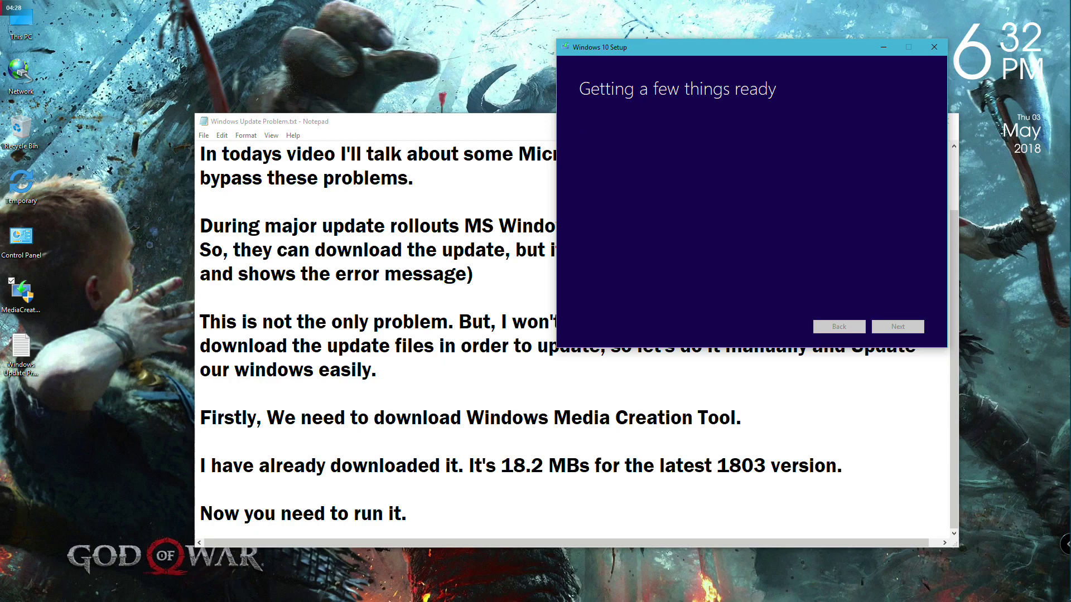
- In the Notepad note, add a paragraph reading "Using the tool you can save the Windows OS as an ISO file or make a bootable USB Version."
{"action": "key", "text": "alt+Tab"}
{"action": "key", "text": "Return"}
{"action": "key", "text": "Return"}
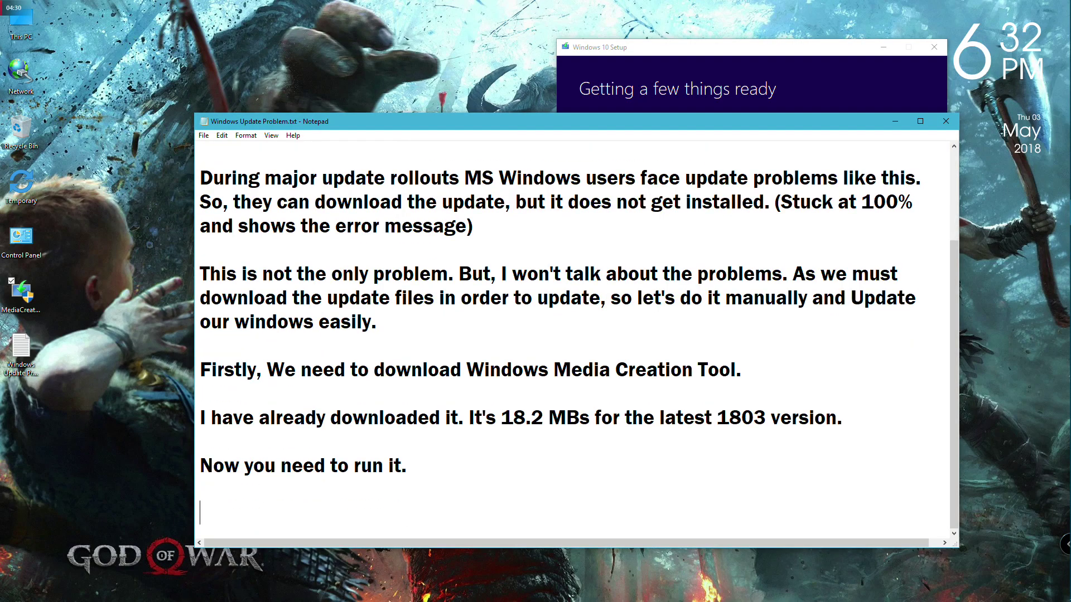
{"action": "type", "text": "Using "}
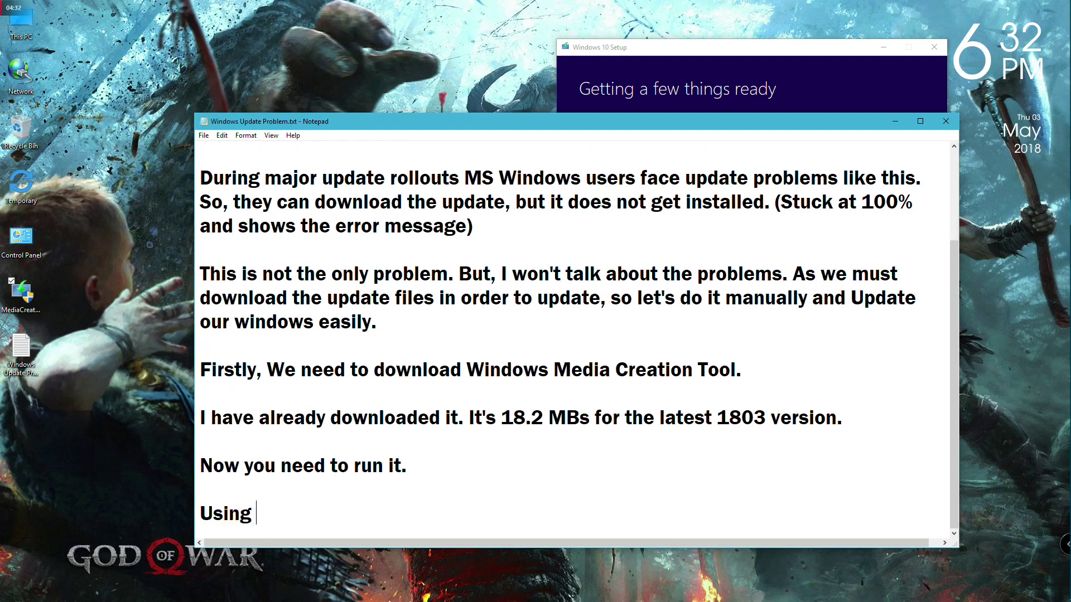
{"action": "type", "text": "the rt"}
{"action": "key", "text": "BackSpace"}
{"action": "key", "text": "BackSpace"}
{"action": "type", "text": "tool you"}
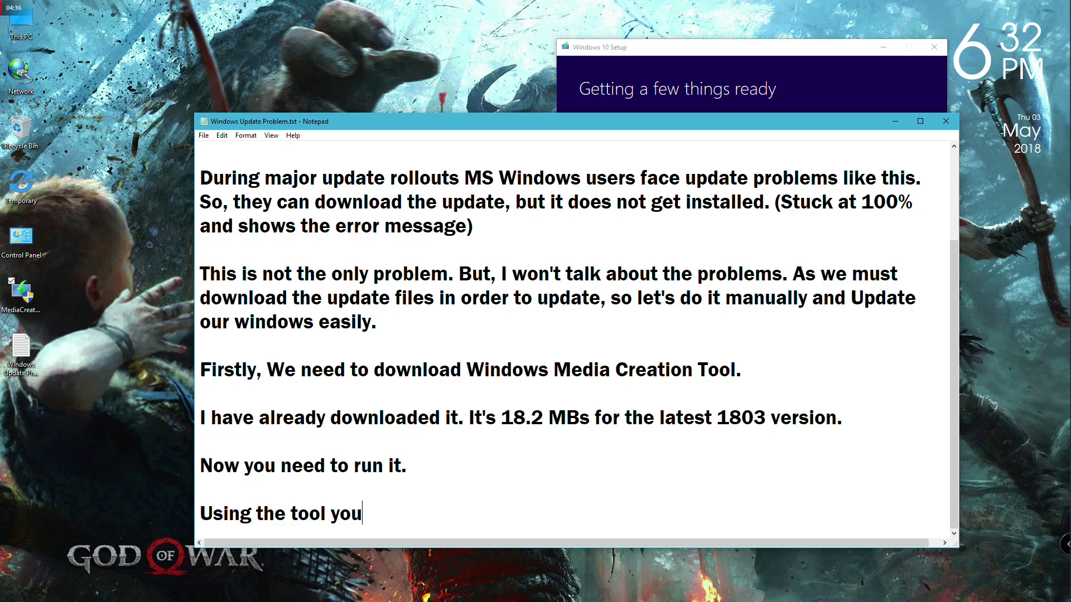
{"action": "type", "text": " can save"}
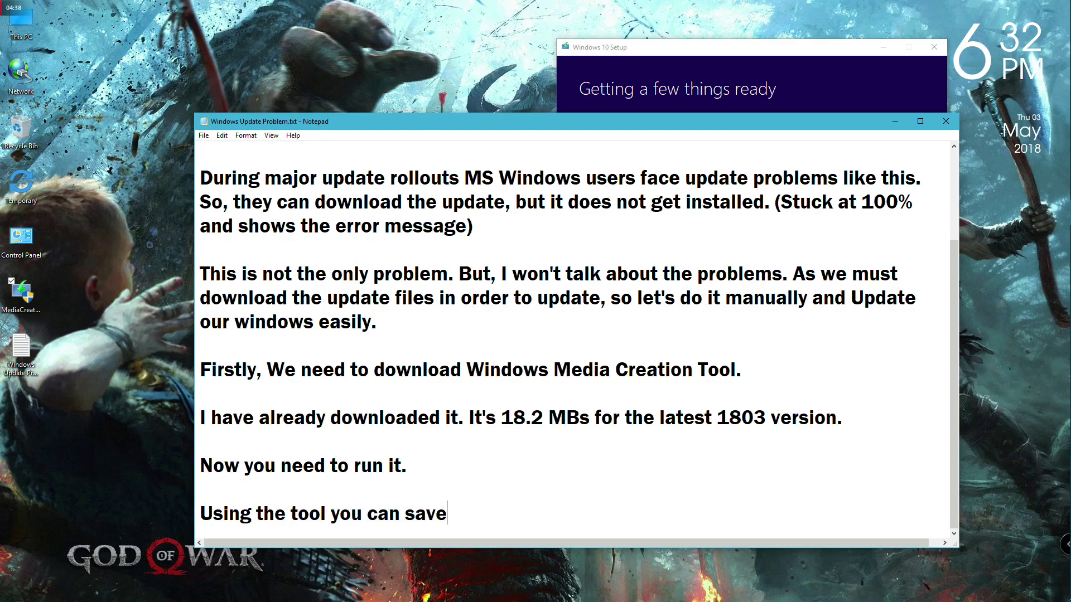
{"action": "type", "text": " the"}
{"action": "type", "text": " Windo"}
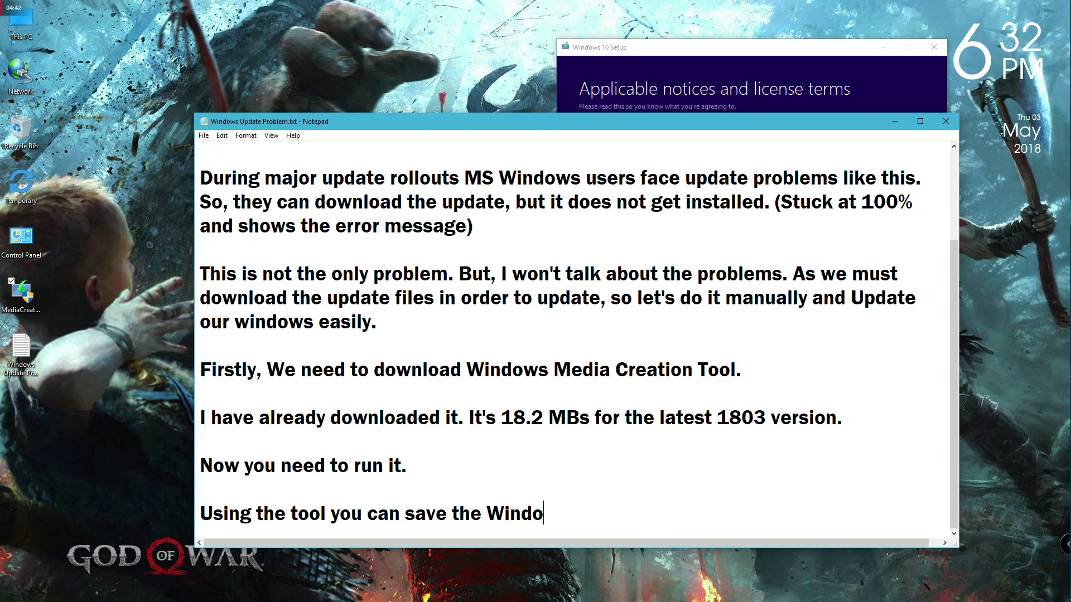
{"action": "type", "text": "ws OS as an"}
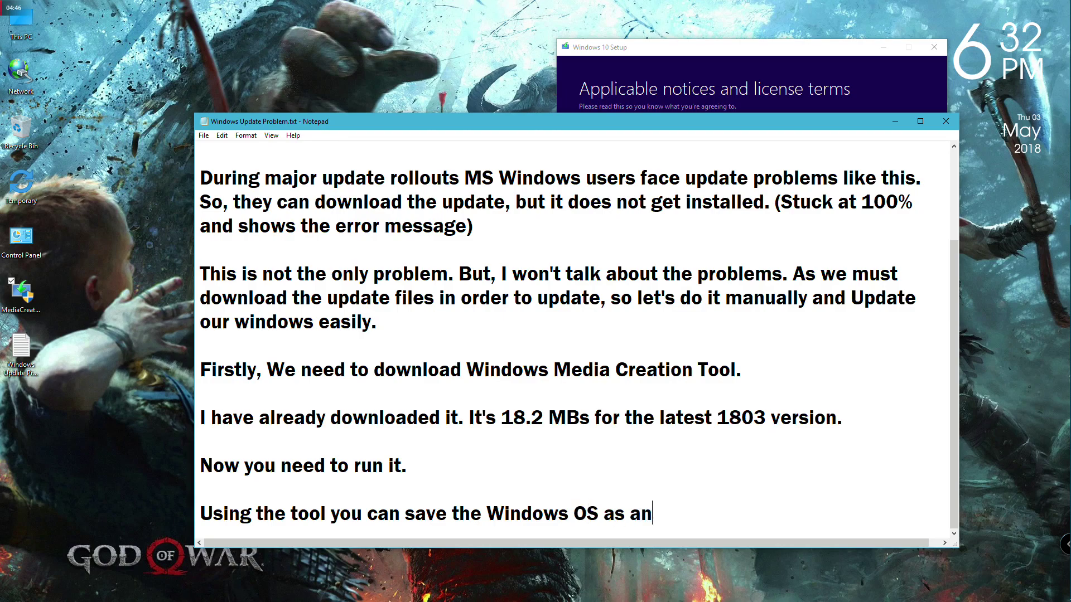
{"action": "type", "text": " ISO file or mak"}
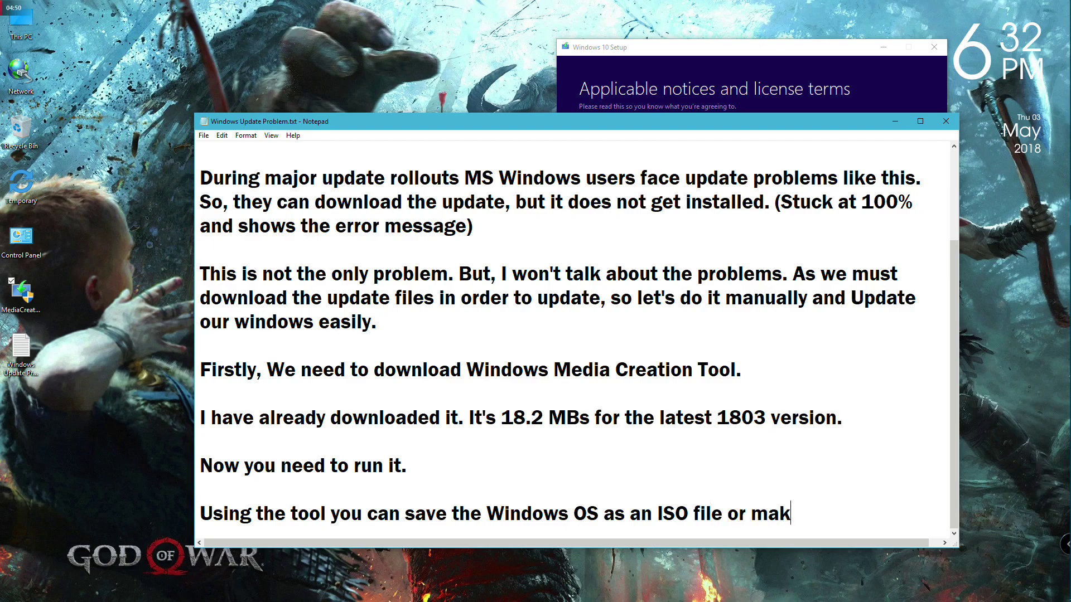
{"action": "type", "text": "e a bootable USB"}
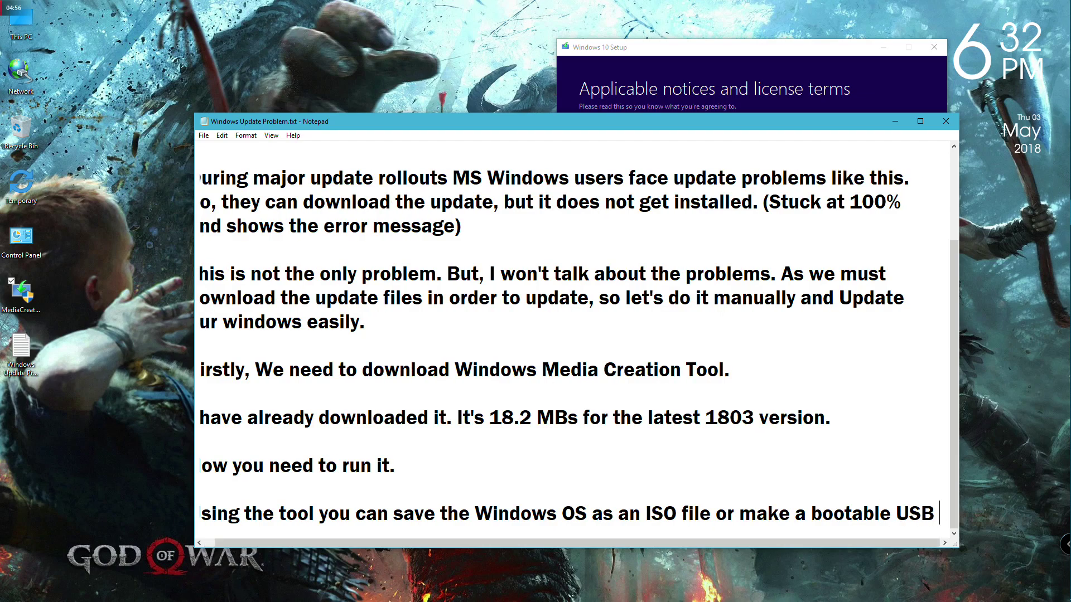
{"action": "key", "text": "Return"}
{"action": "type", "text": "Version."}
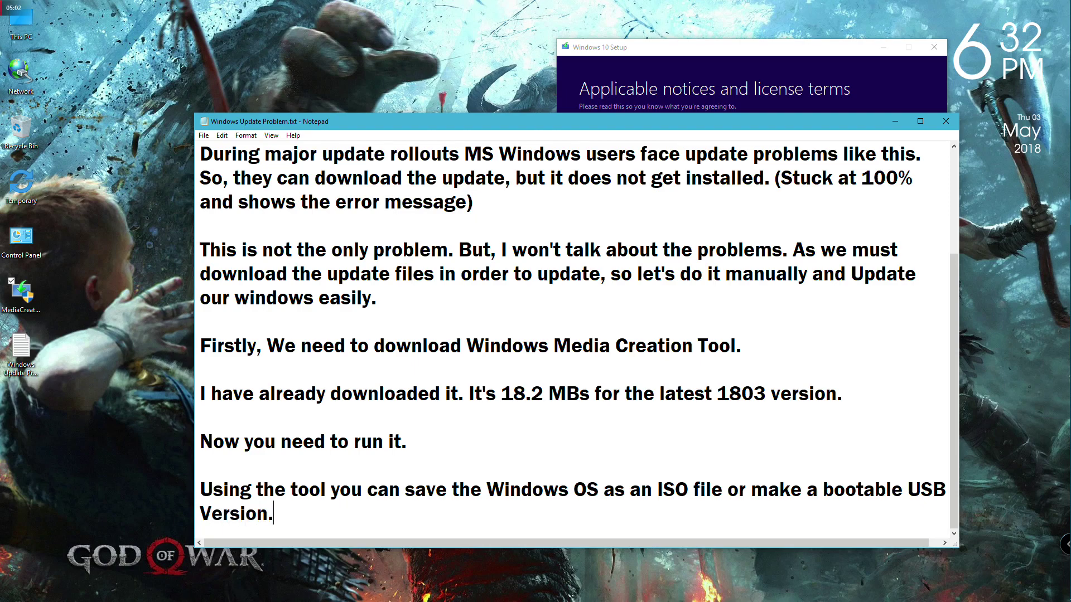
- Switch to Windows 10 Setup and accept the Media Creation Tool's license terms
{"action": "key", "text": "alt+Tab"}
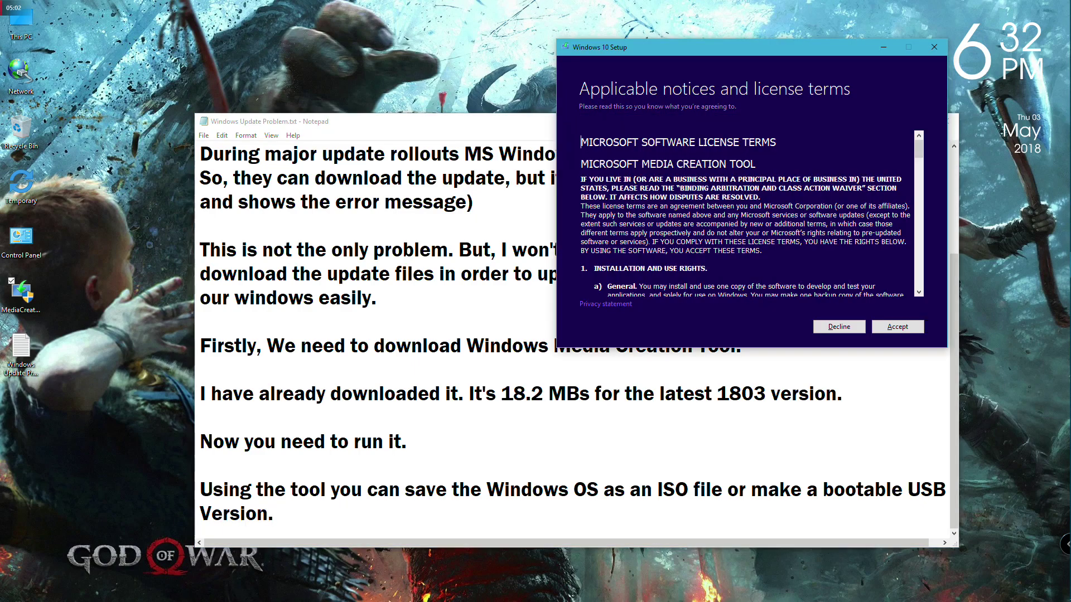
{"action": "key", "text": "alt+a"}
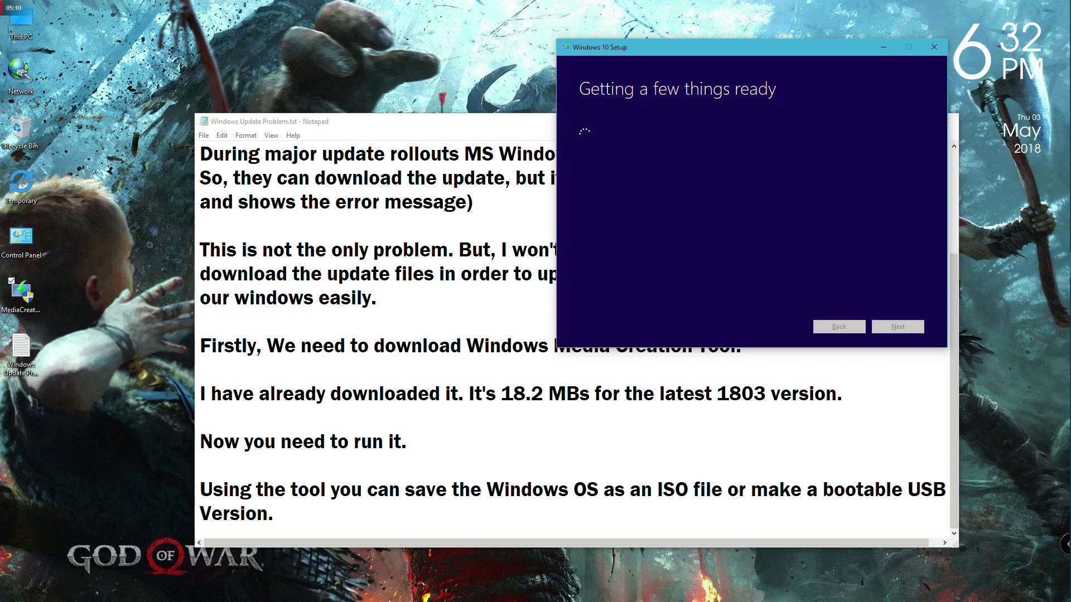
- Return to the Notepad note and add a paragraph reading "I prefer Downloading as ISO and save it. Then using rufus"
{"action": "key", "text": "alt+Tab"}
{"action": "key", "text": "Return"}
{"action": "key", "text": "Return"}
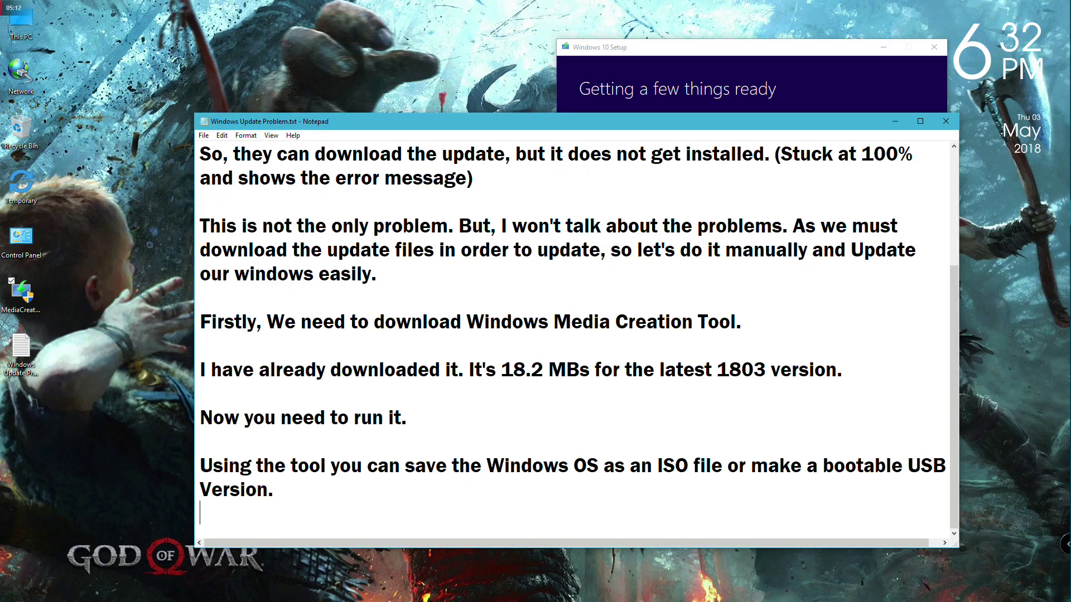
{"action": "type", "text": "I prefer"}
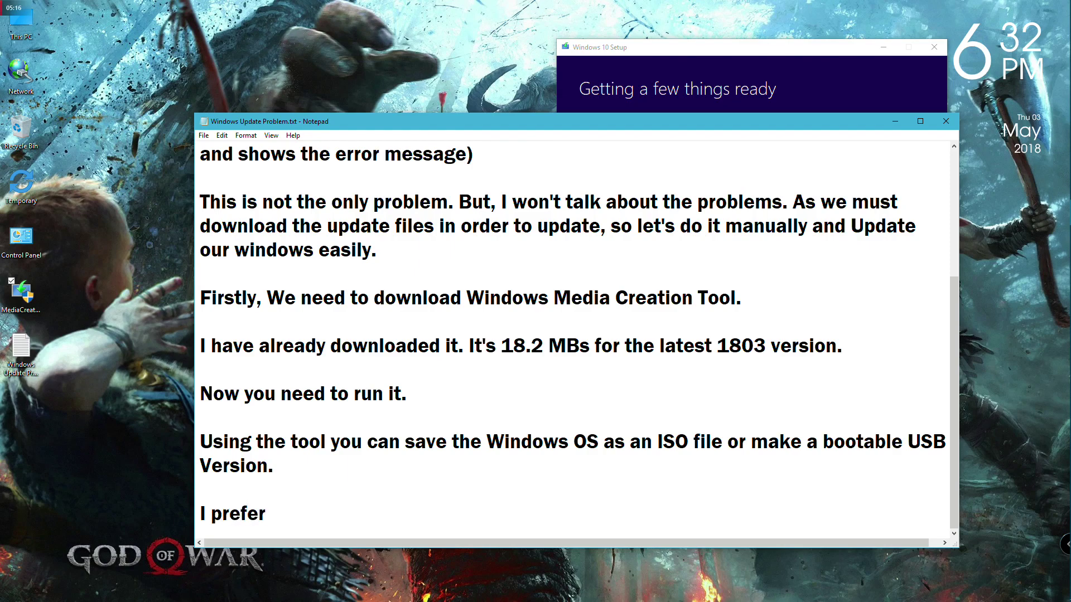
{"action": "type", "text": " Downloading as"}
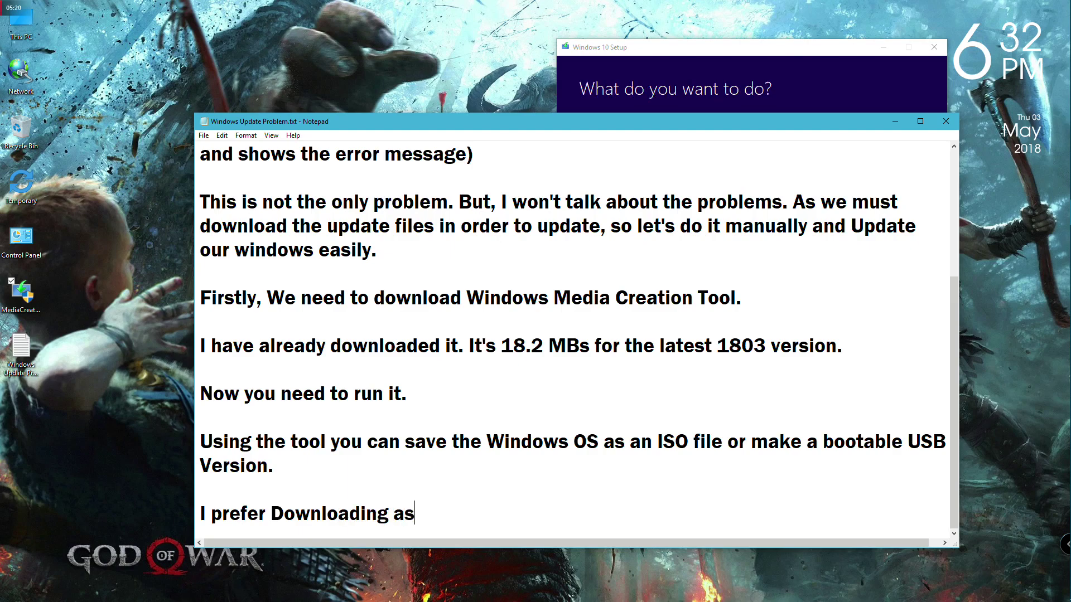
{"action": "type", "text": " ISO and"}
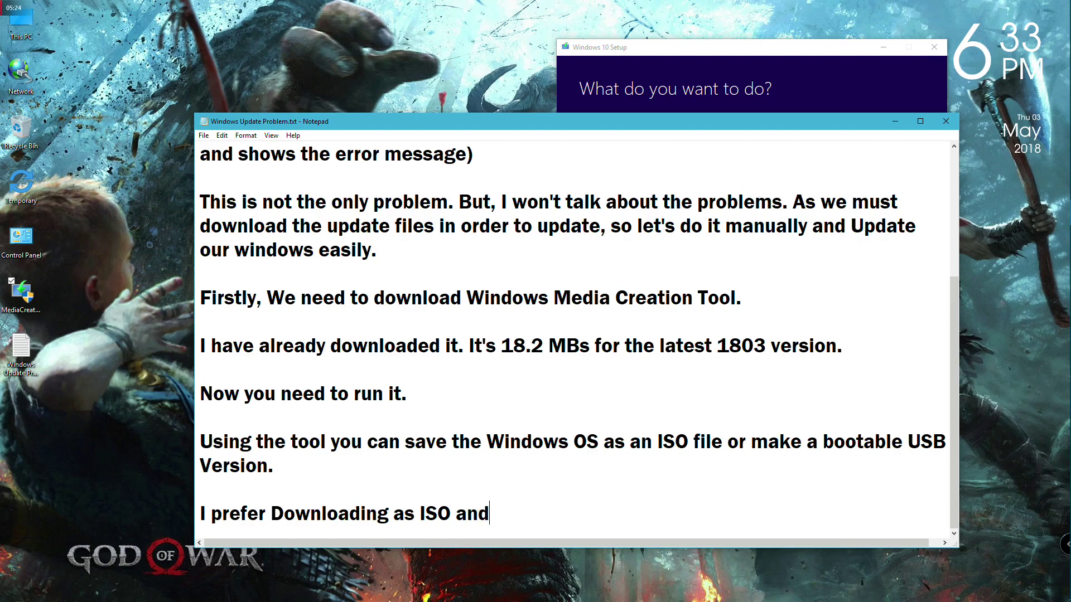
{"action": "type", "text": " save it. "}
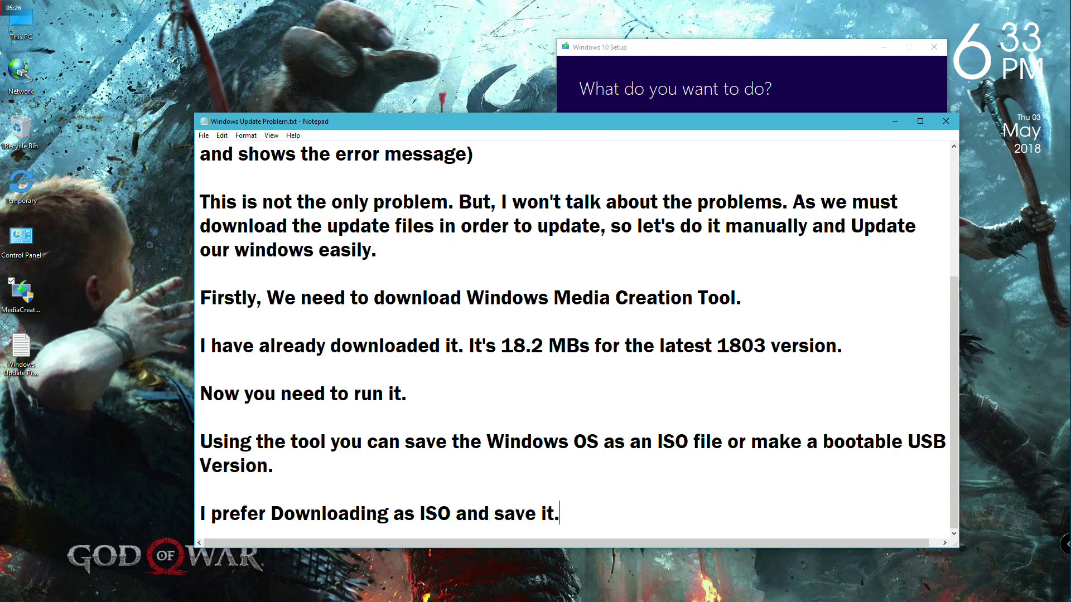
{"action": "type", "text": "Then usinf"}
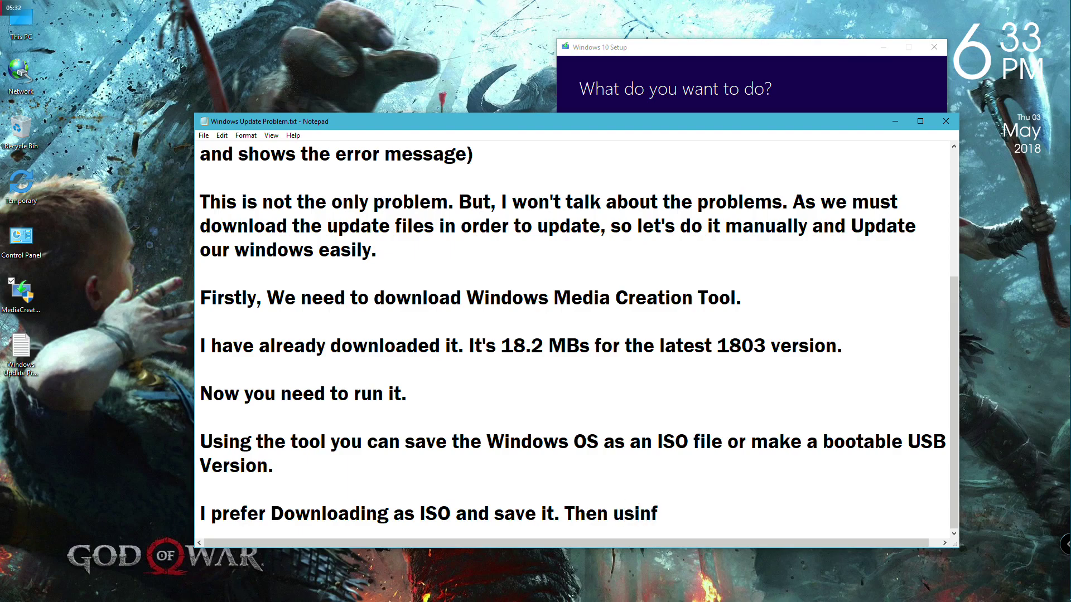
{"action": "key", "text": "BackSpace"}
{"action": "type", "text": "g rufus"}
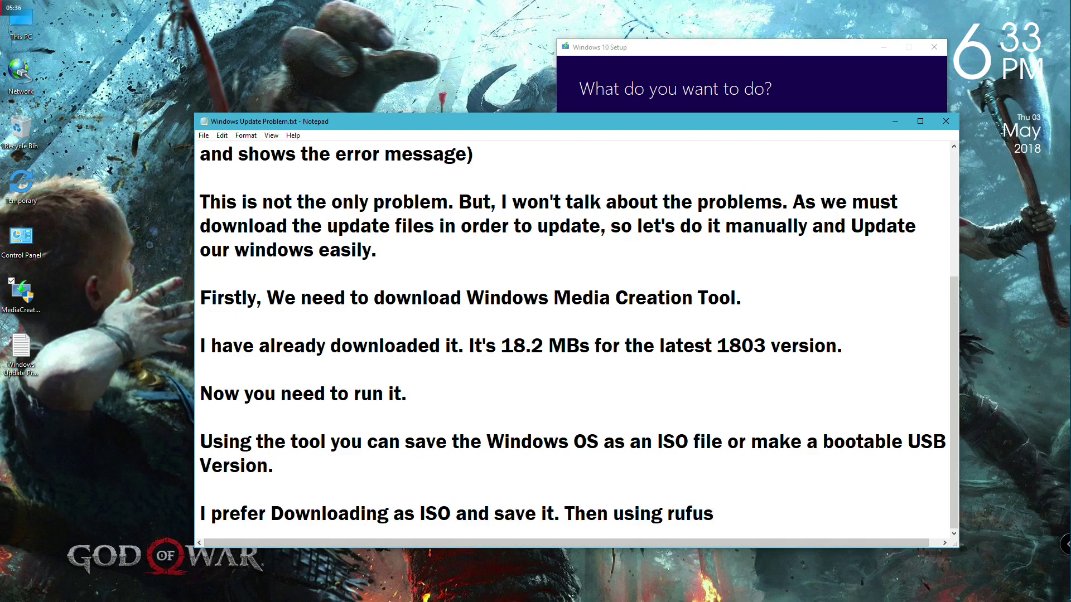
- In a new Firefox tab, search for "rufus", open the Rufus Downloads page and point out the Rufus 2.18 portable version
{"action": "left_click", "coordinate": [1053, 160]}
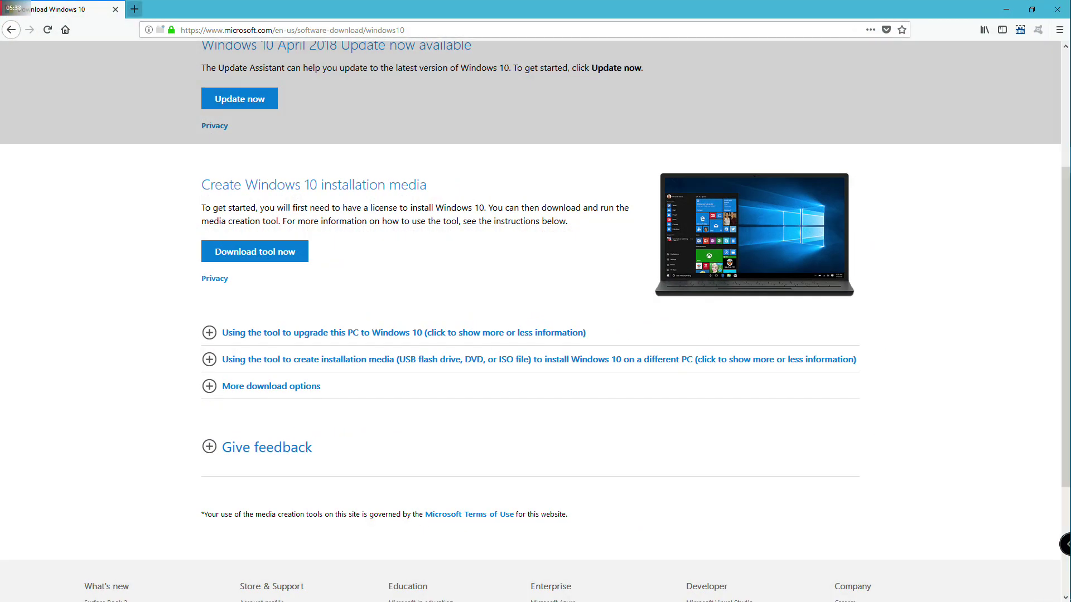
{"action": "key", "text": "ctrl+t"}
{"action": "type", "text": "rufus"}
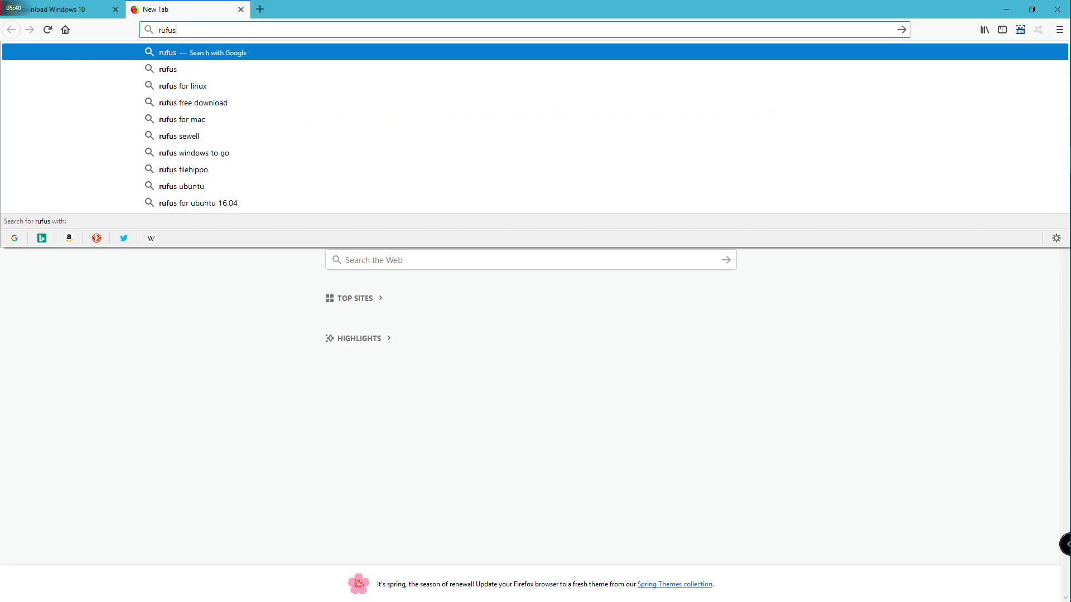
{"action": "key", "text": "Return"}
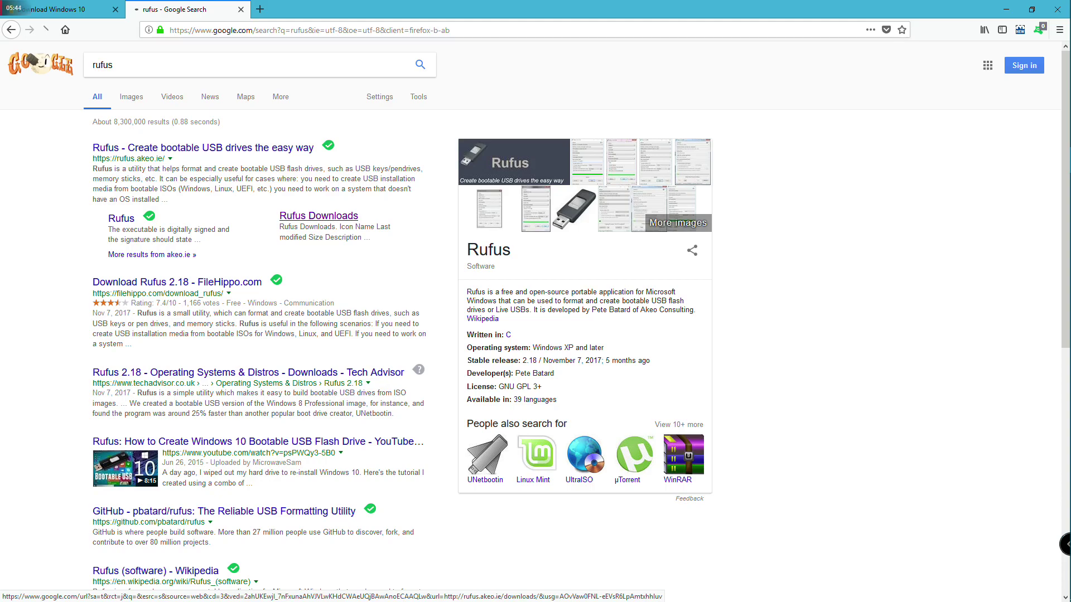
{"action": "left_click", "coordinate": [319, 215]}
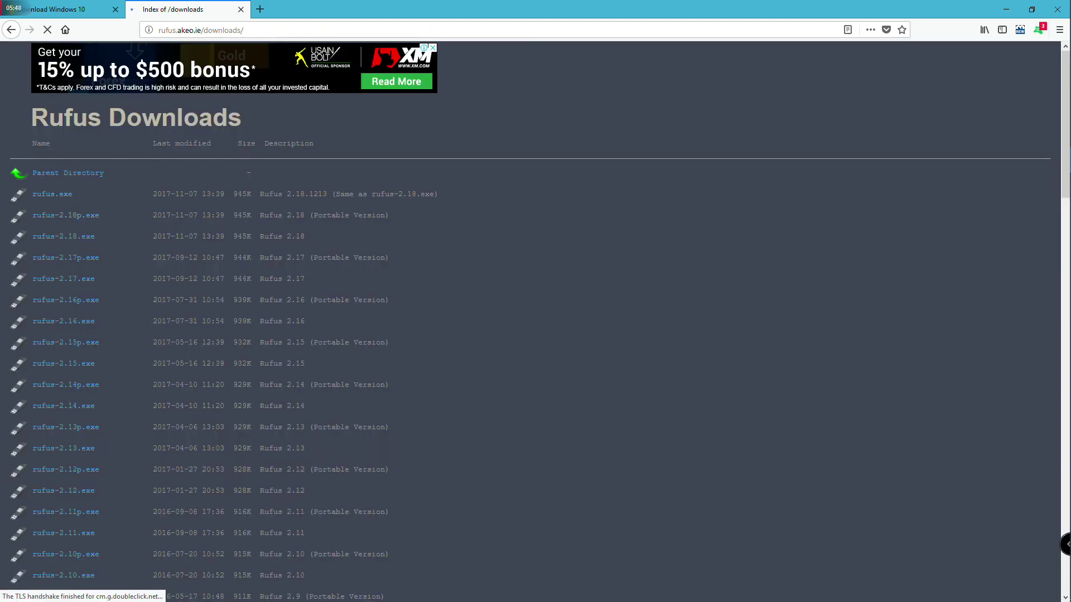
{"action": "left_click_drag", "start_coordinate": [315, 216], "coordinate": [385, 215]}
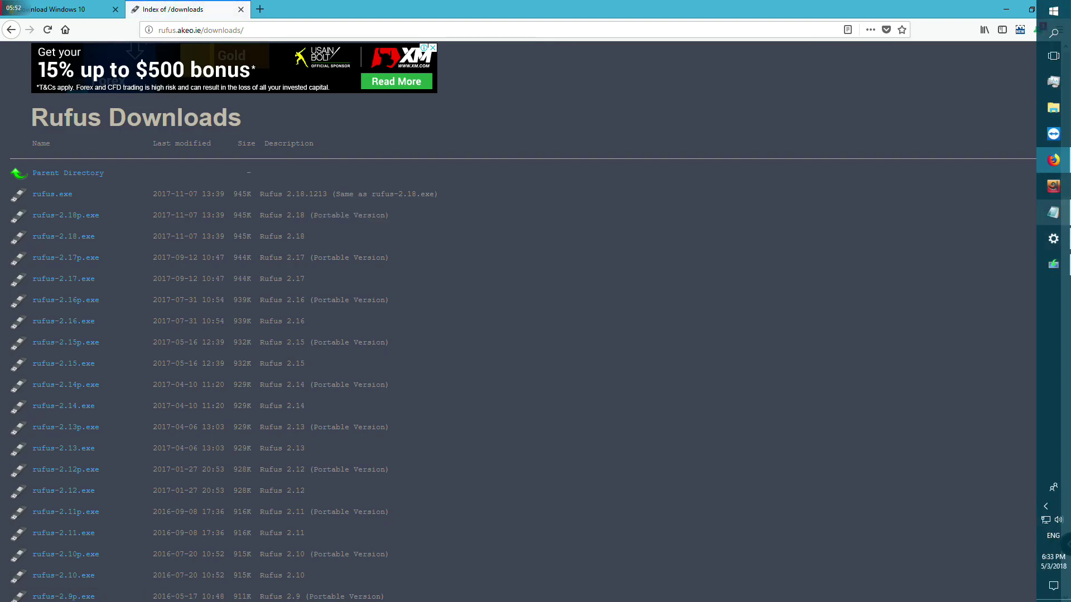
- Back in the Notepad note, finish the Rufus sentence with "create a bootable device." and start a new line
{"action": "left_click", "coordinate": [1054, 212]}
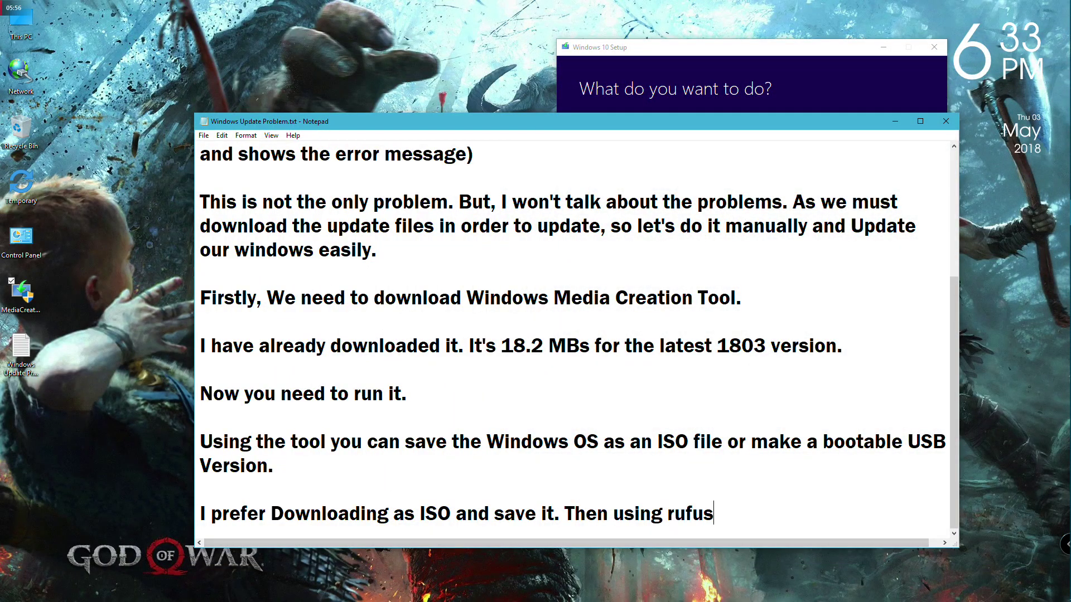
{"action": "type", "text": "create a bootab"}
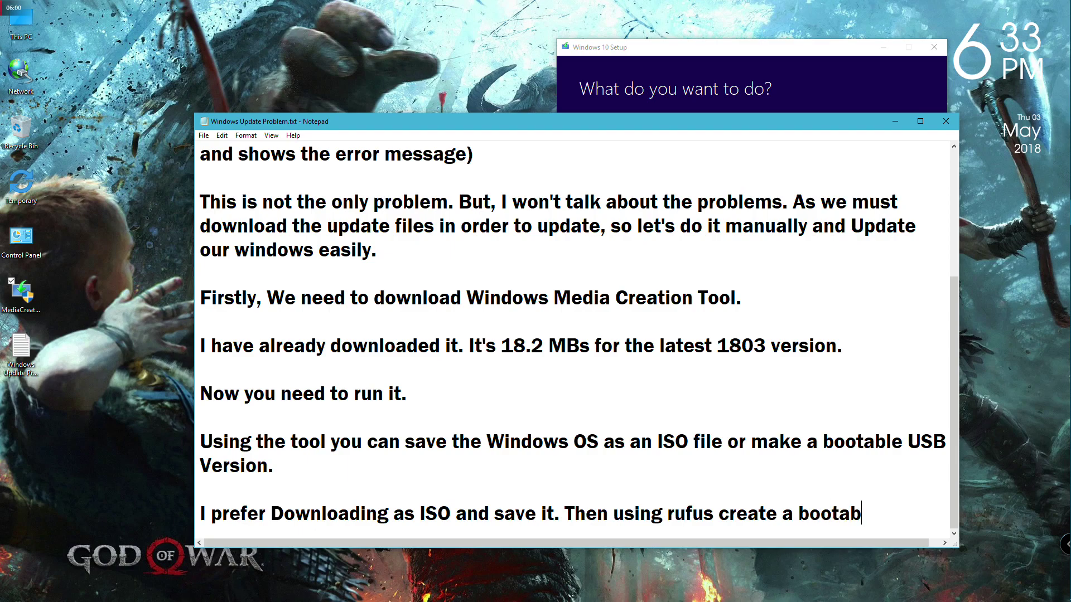
{"action": "type", "text": "le device"}
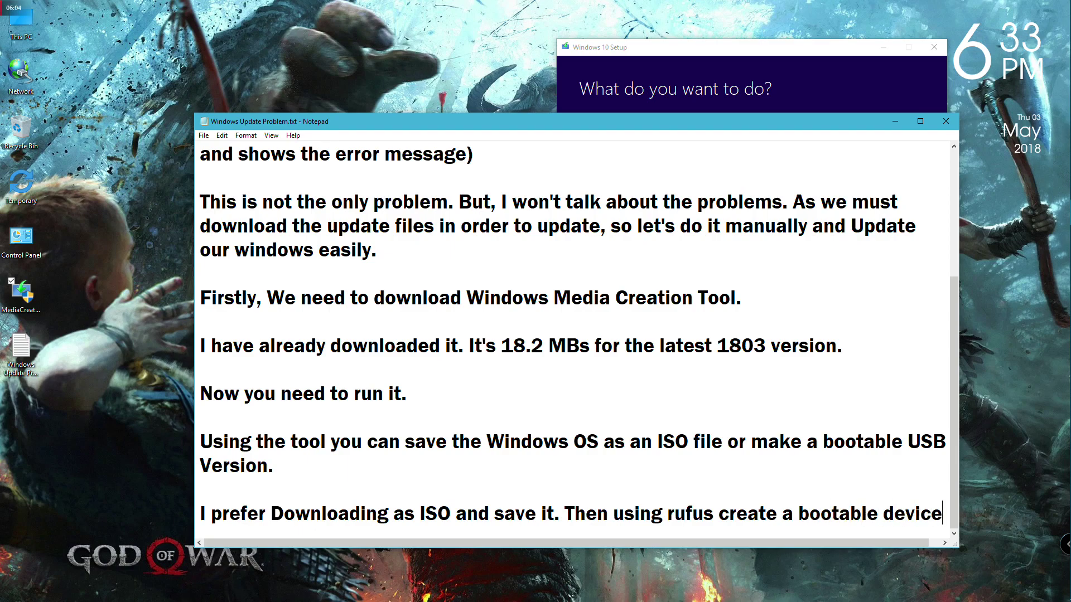
{"action": "type", "text": "."}
{"action": "key", "text": "Return"}
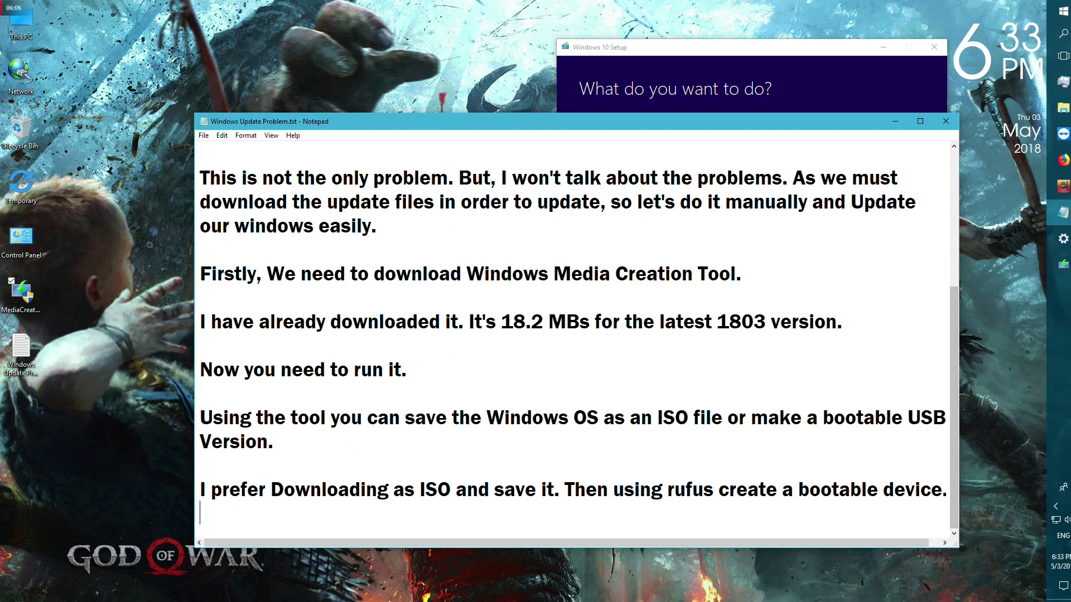
- In Windows 10 Setup, choose to create installation media (USB flash drive, DVD, or ISO file) for another PC
{"action": "key", "text": "alt+Tab"}
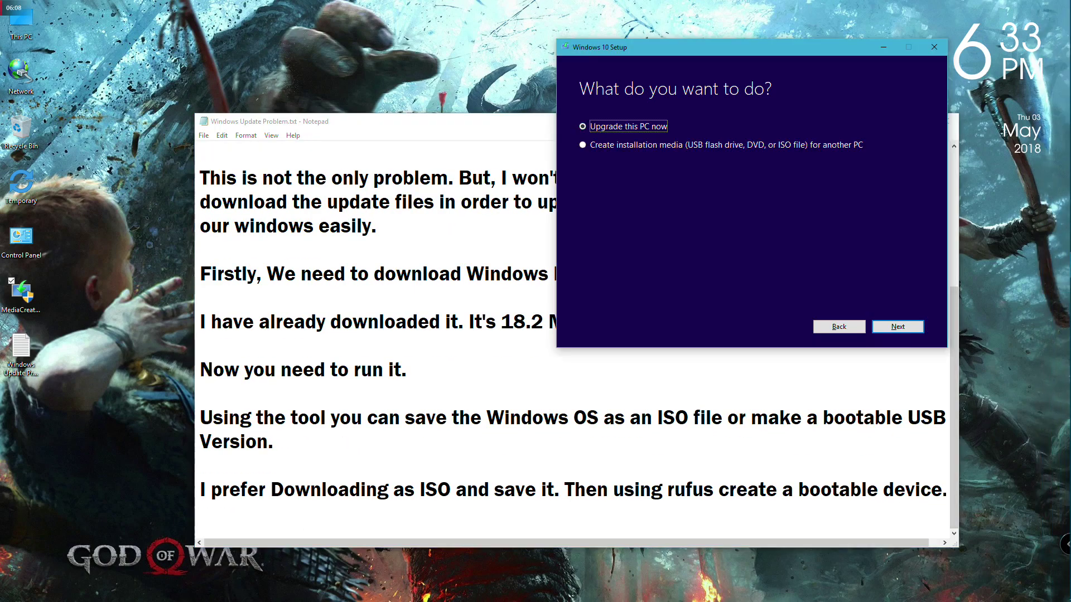
{"action": "left_click", "coordinate": [582, 145]}
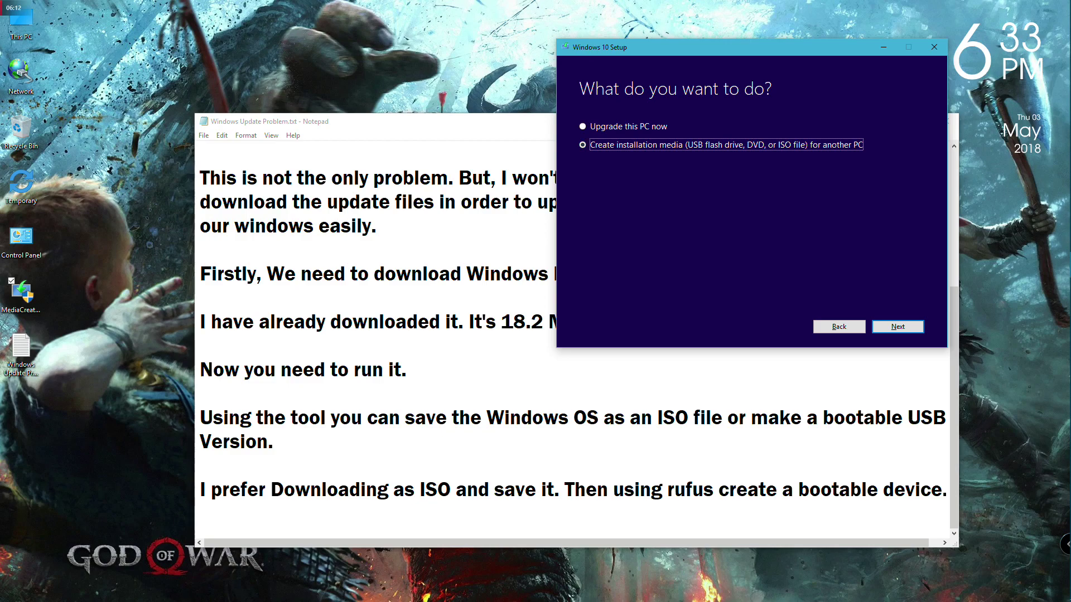
- Back in the Notepad note, write the line "Or you can directly use this tool to create the bootable device."
{"action": "key", "text": "alt+Tab"}
{"action": "type", "text": "Or you can"}
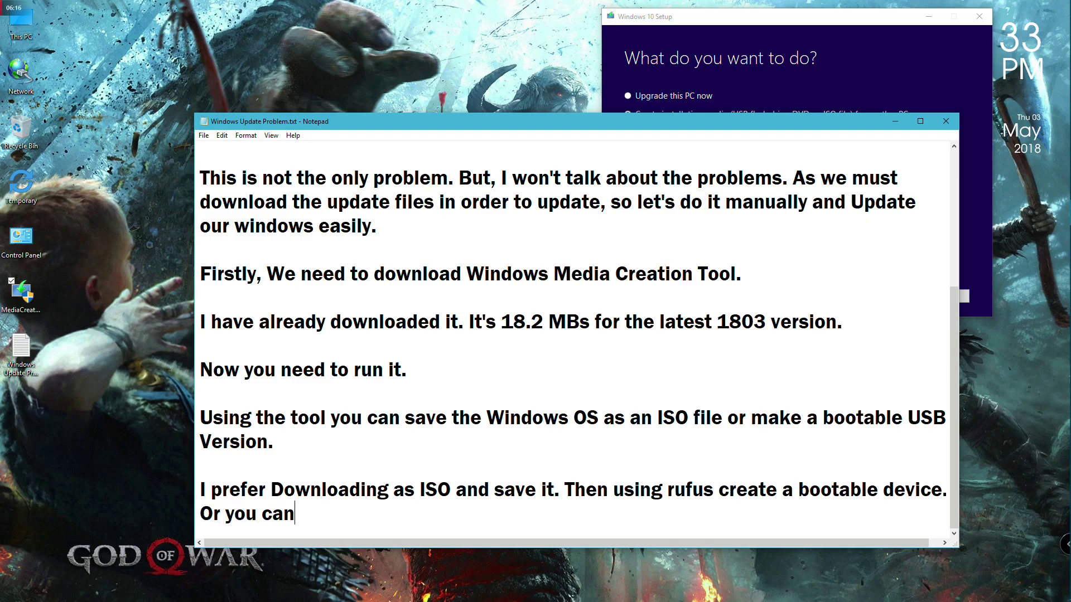
{"action": "type", "text": " directly"}
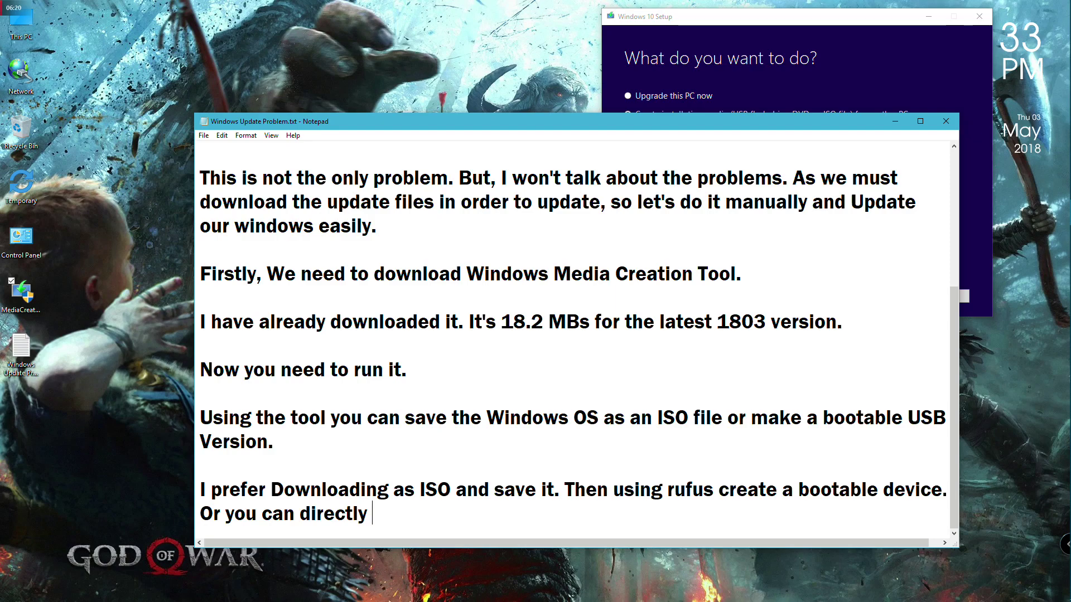
{"action": "type", "text": " use this tool to c"}
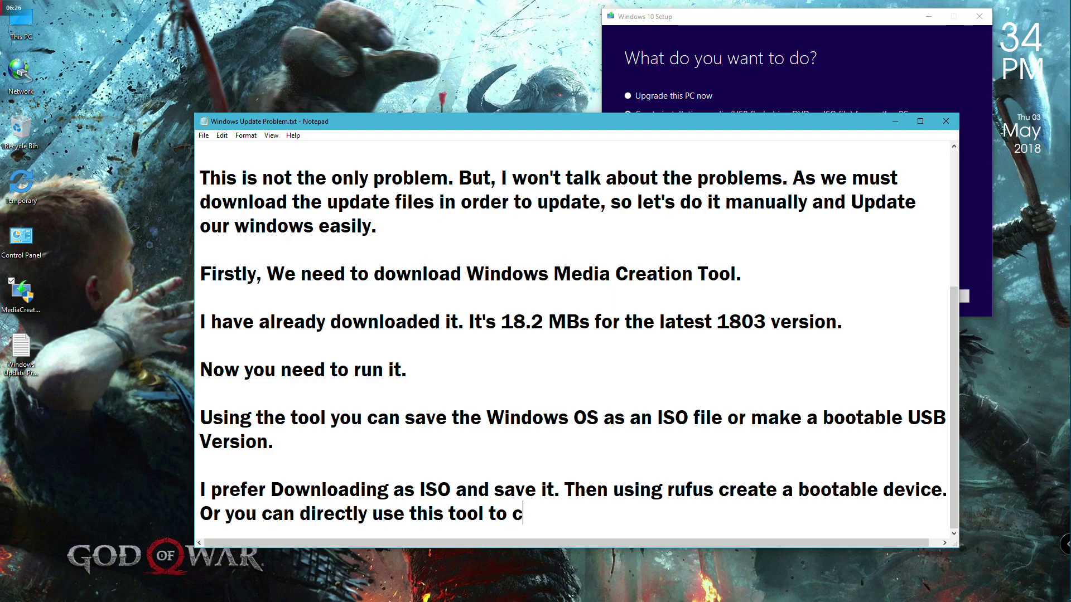
{"action": "type", "text": "reate the"}
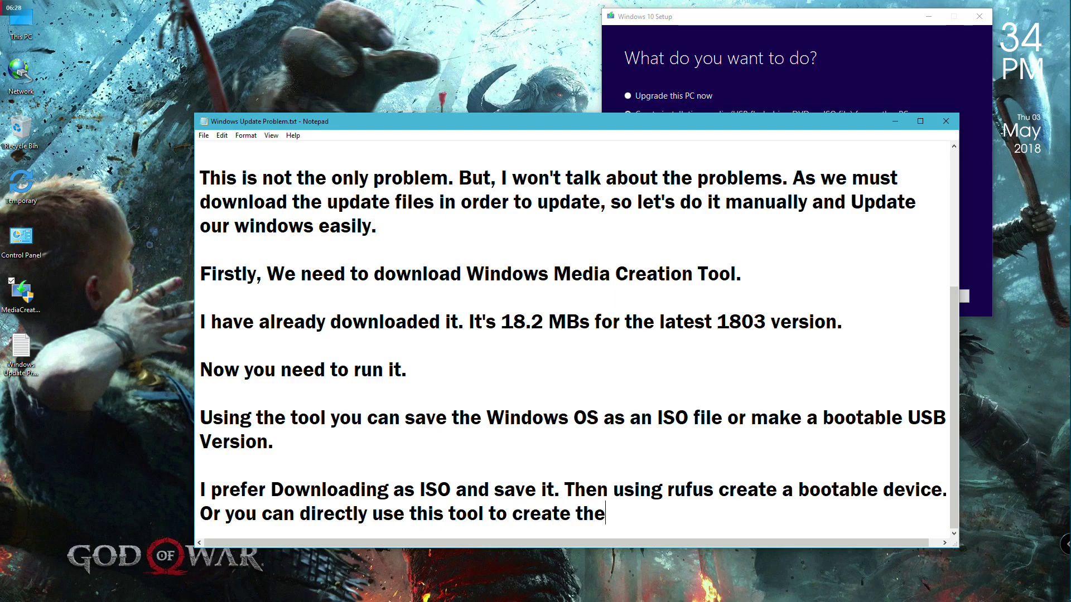
{"action": "type", "text": " bootab"}
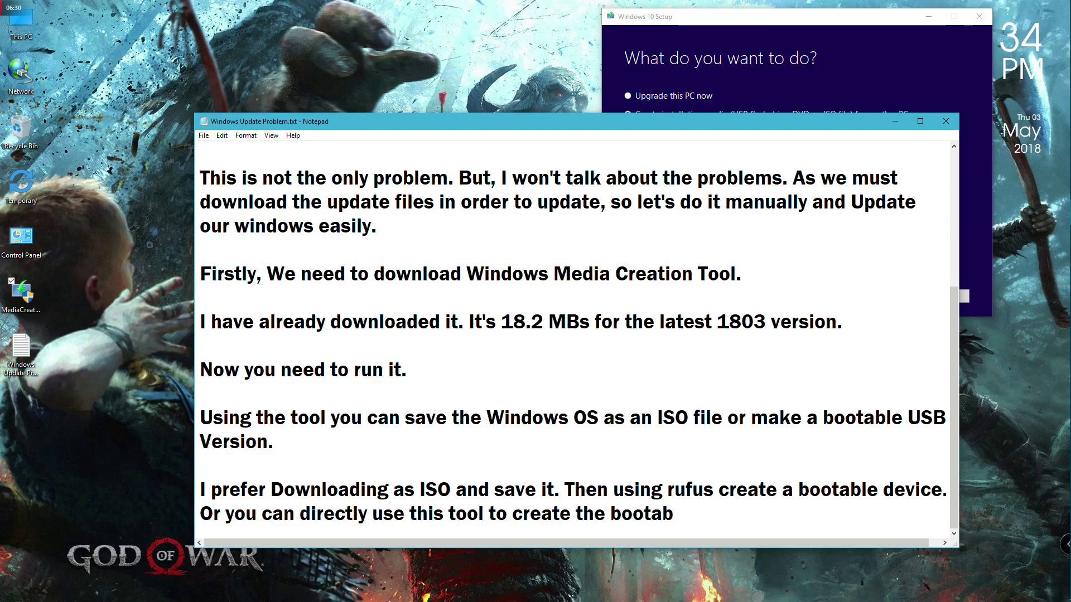
{"action": "type", "text": "le device."}
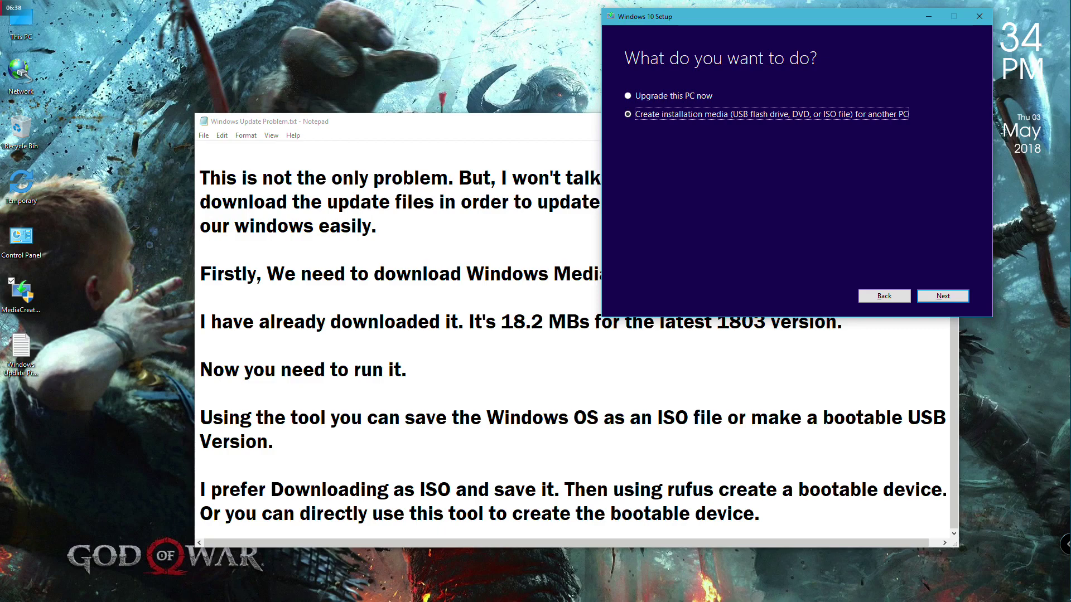
- Close Windows 10 Setup without continuing and confirm quitting it
{"action": "left_click", "coordinate": [980, 16]}
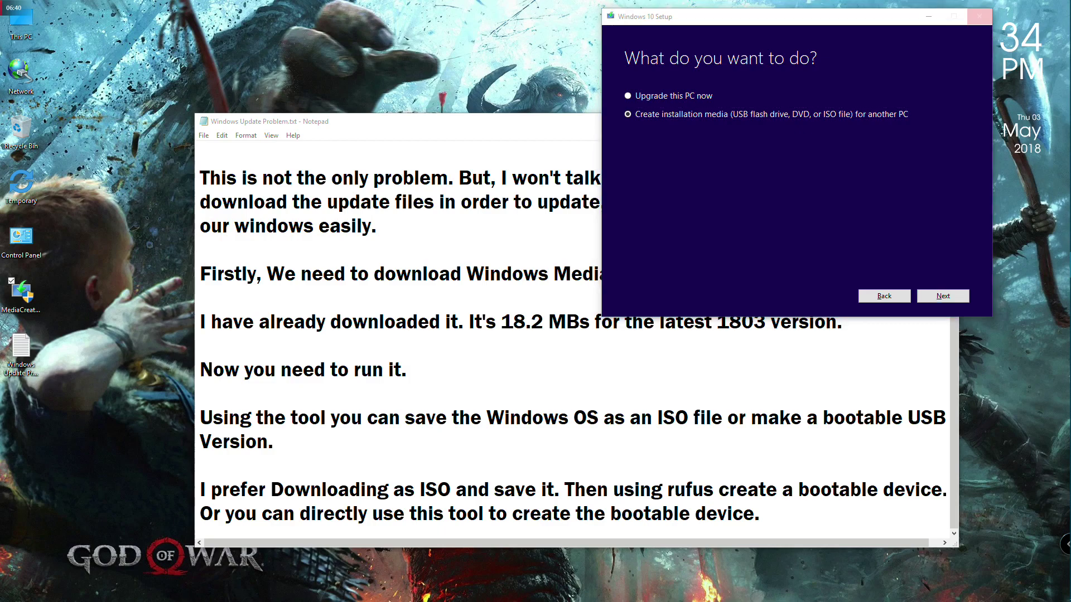
{"action": "key", "text": "y"}
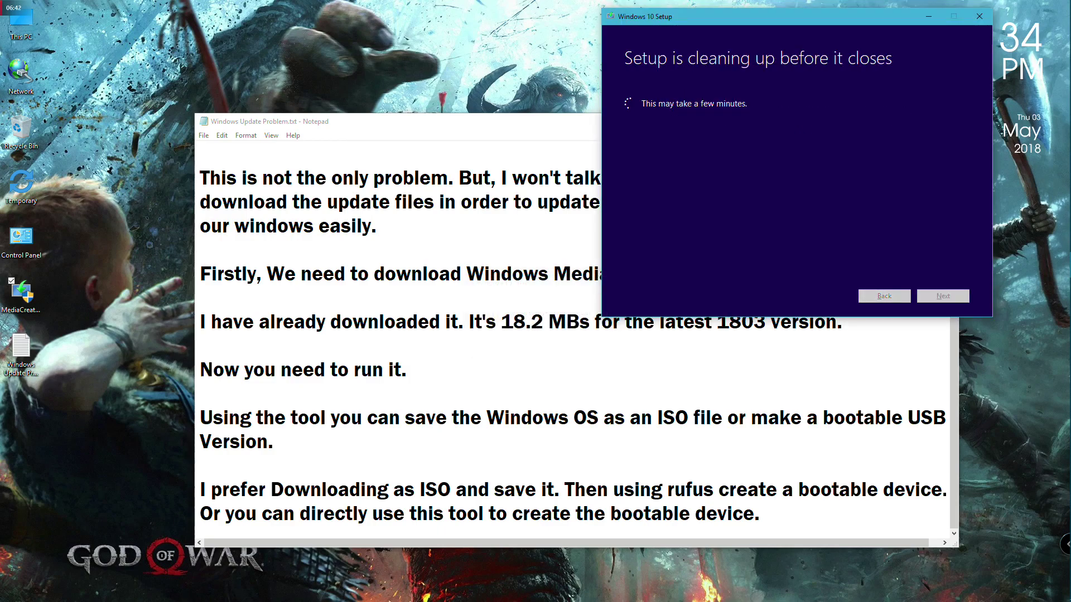